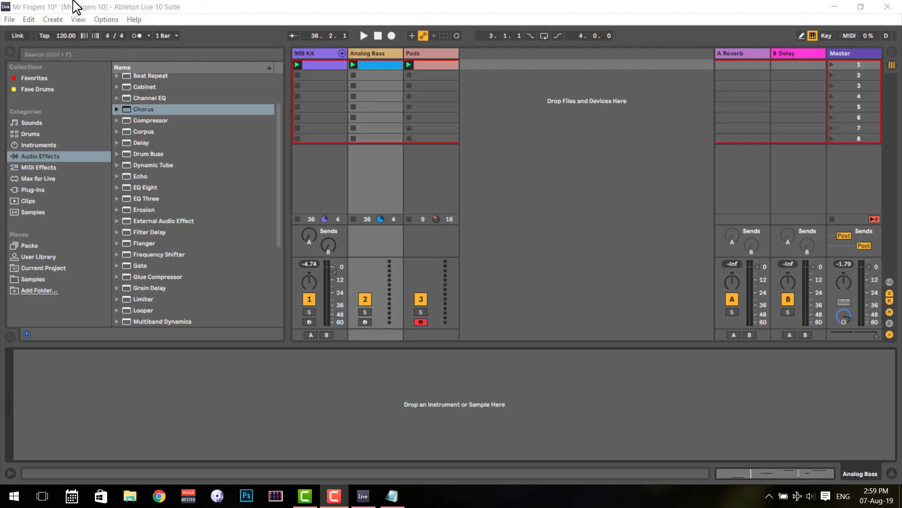
# - Focus the Live window to show the 909 Kit chain: Kit-909 Classic, Glue Compressor, EQ Eight, Saturator
pyautogui.click(59, 3)
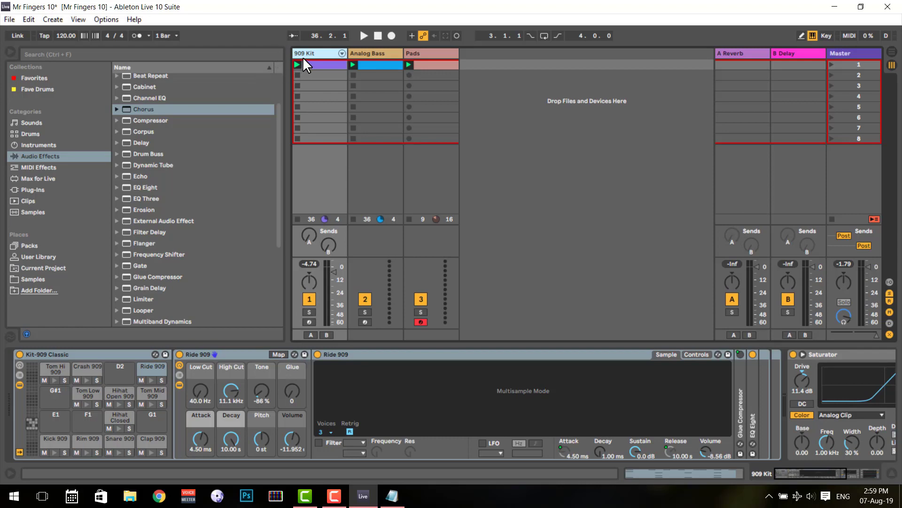
# - Start playback and A/B the drums' Saturator and Drums-Kick Compressor by bypassing and re-enabling each
pyautogui.press('space')
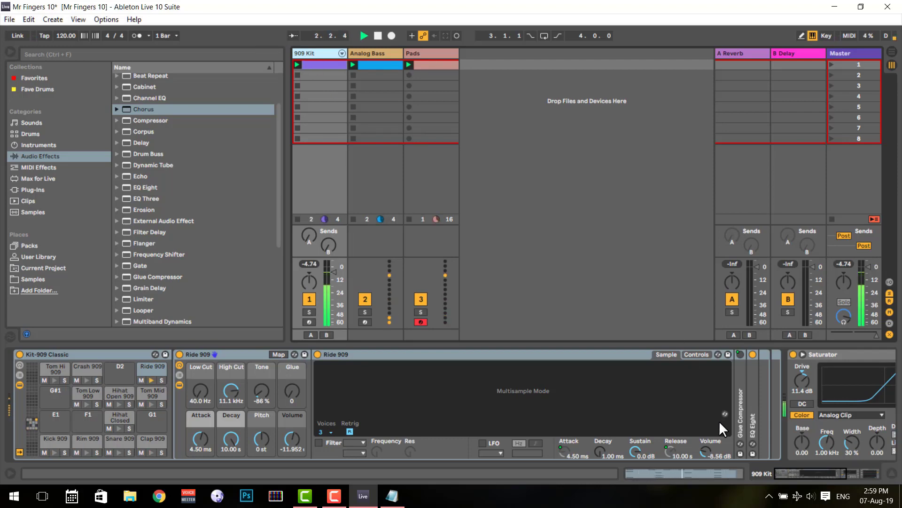
pyautogui.moveTo(813, 473); pyautogui.dragTo(858, 476)
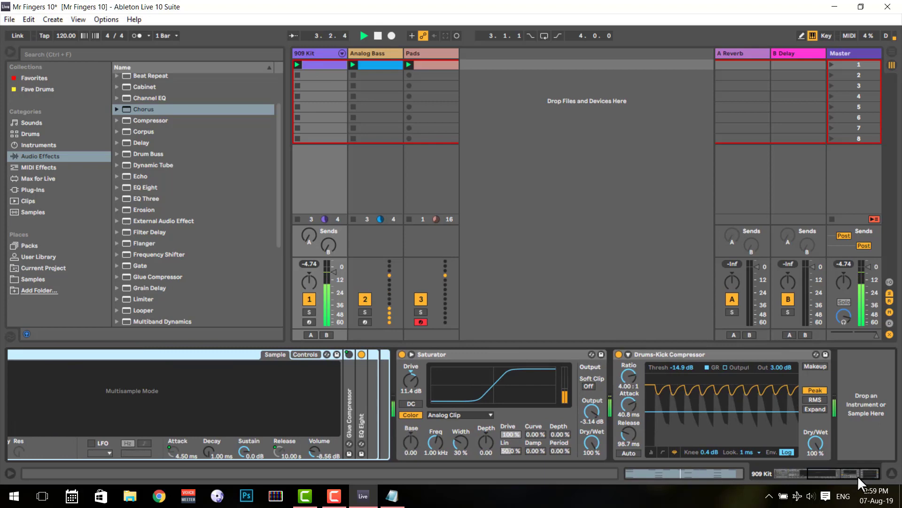
pyautogui.click(401, 354)
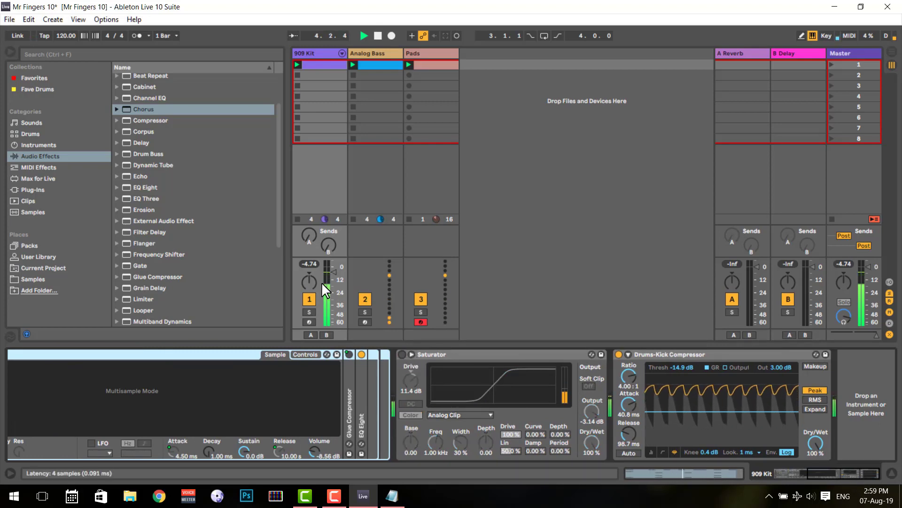
pyautogui.click(402, 353)
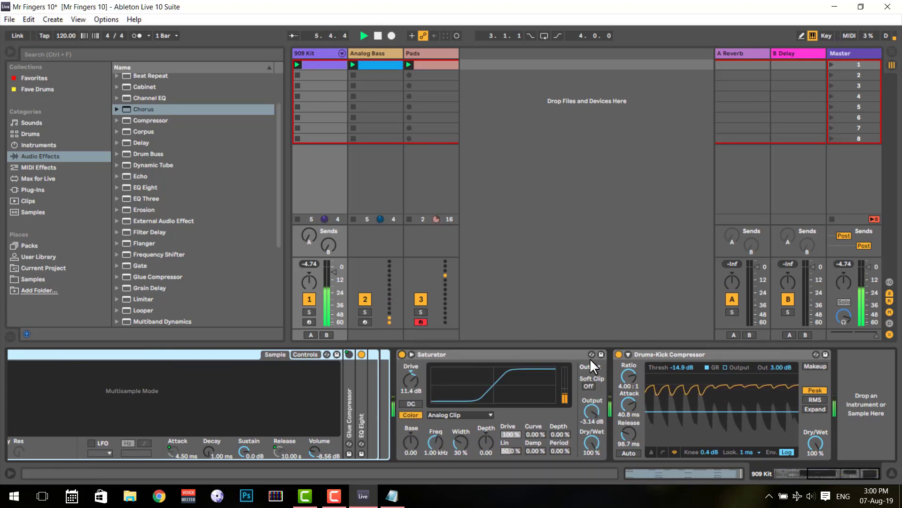
pyautogui.click(618, 354)
pyautogui.click(618, 354)
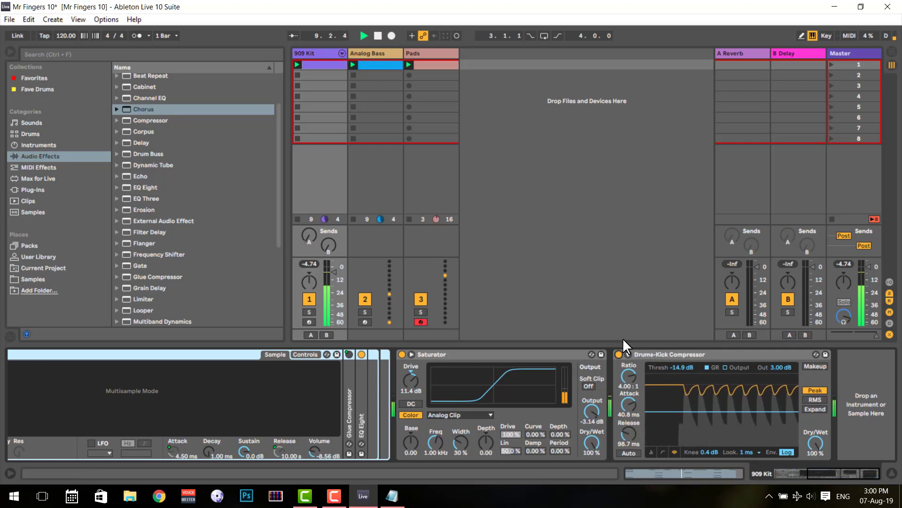
# - Load the Analog synth onto the Analog Bass track from the browser's Instruments
pyautogui.click(361, 55)
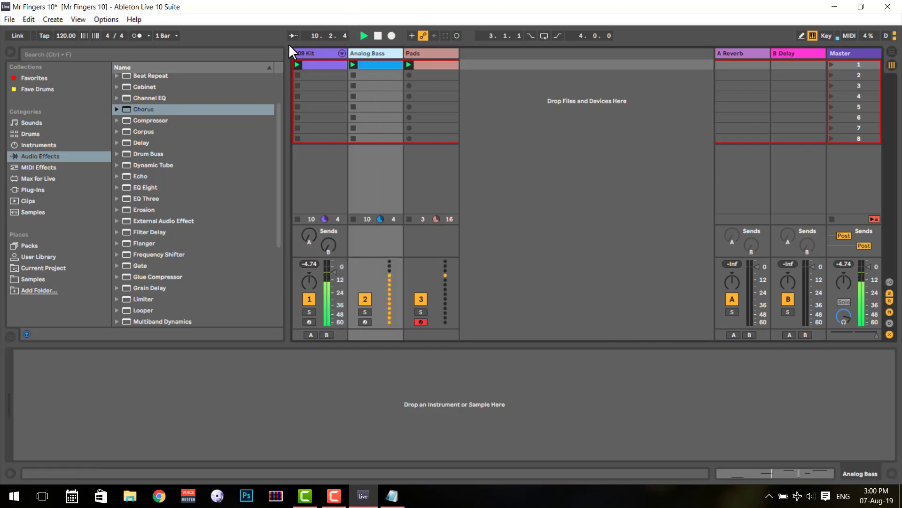
pyautogui.doubleClick(383, 64)
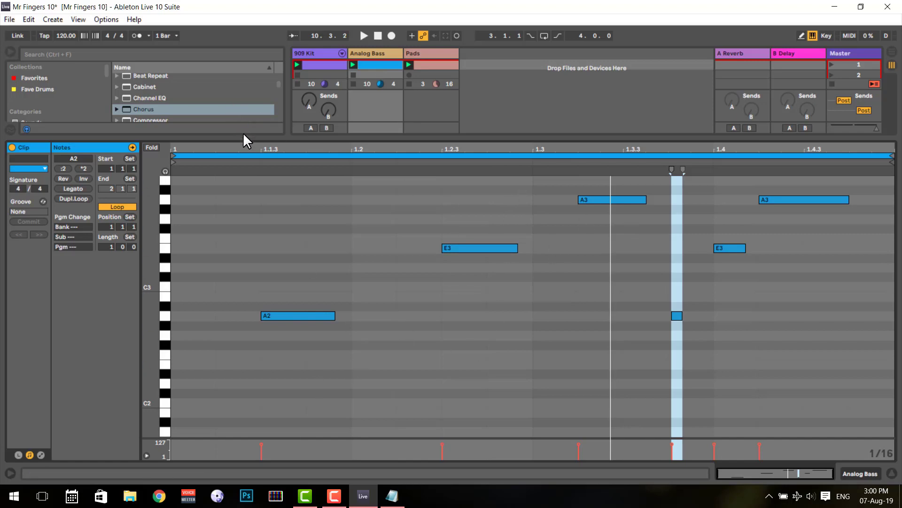
pyautogui.moveTo(243, 133); pyautogui.dragTo(239, 281)
pyautogui.click(66, 145)
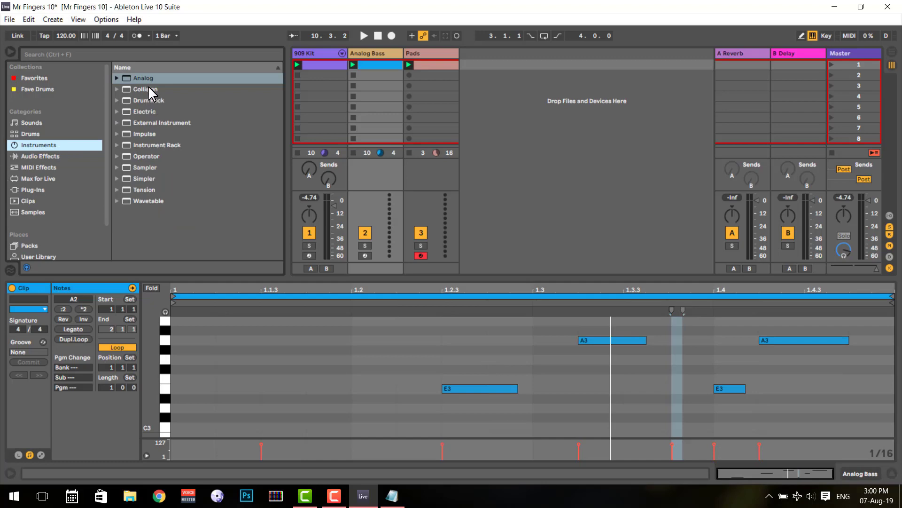
pyautogui.doubleClick(136, 78)
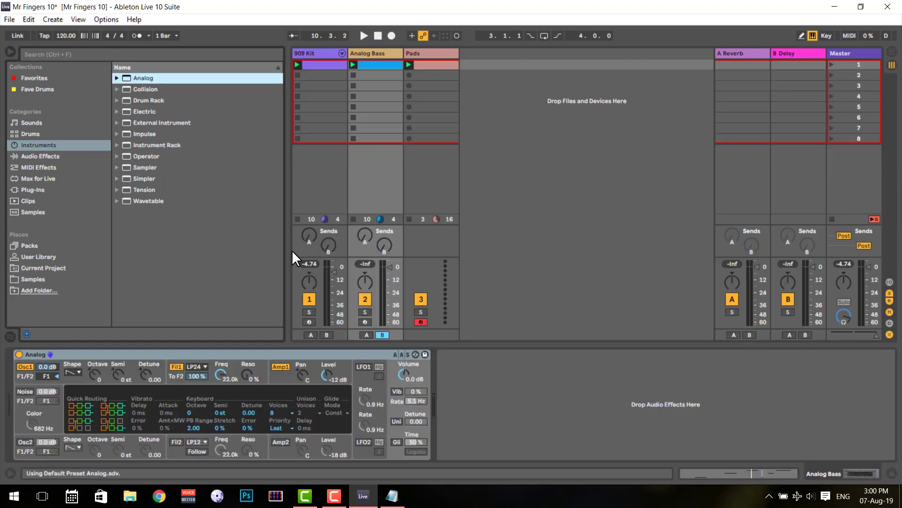
# - Restart playback with Analog Bass and 909 Kit soloed together
pyautogui.press('space')
pyautogui.click(366, 313)
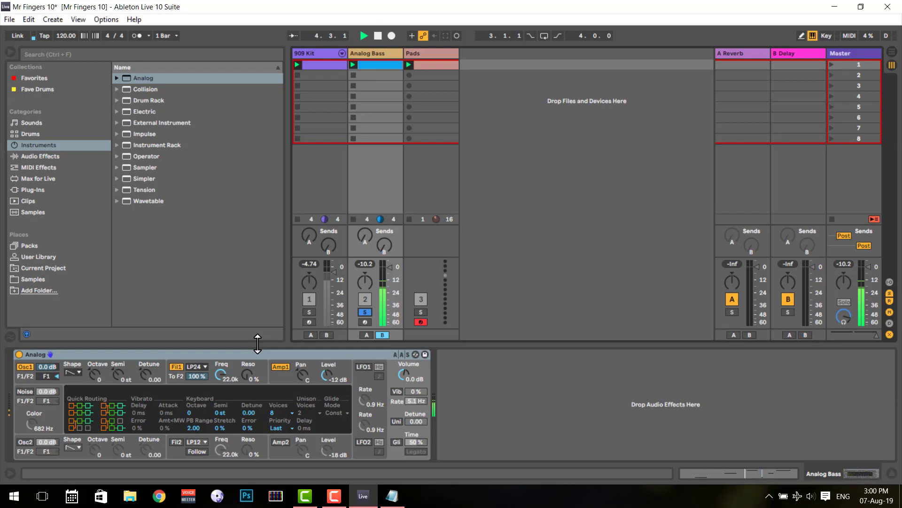
pyautogui.click(308, 312)
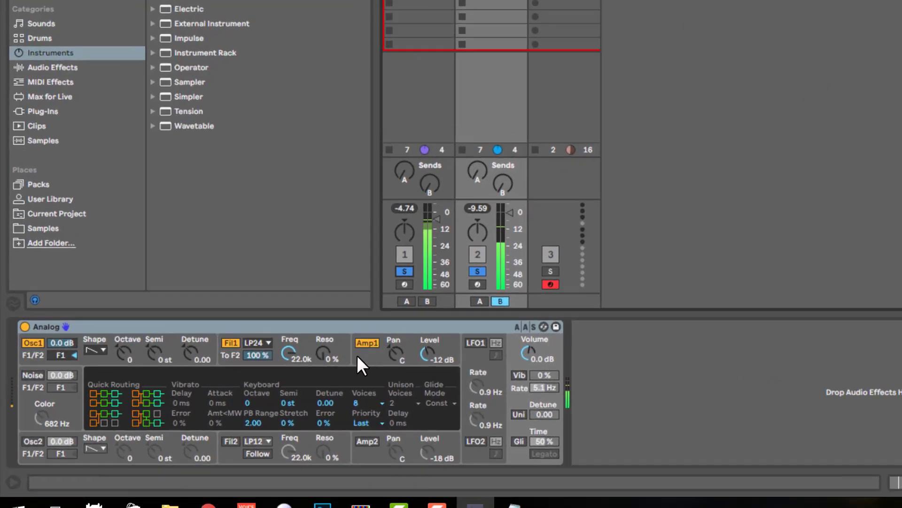
# - Set Analog's amp envelope to 4.09 s decay, full sustain and 45 ms release
pyautogui.click(279, 381)
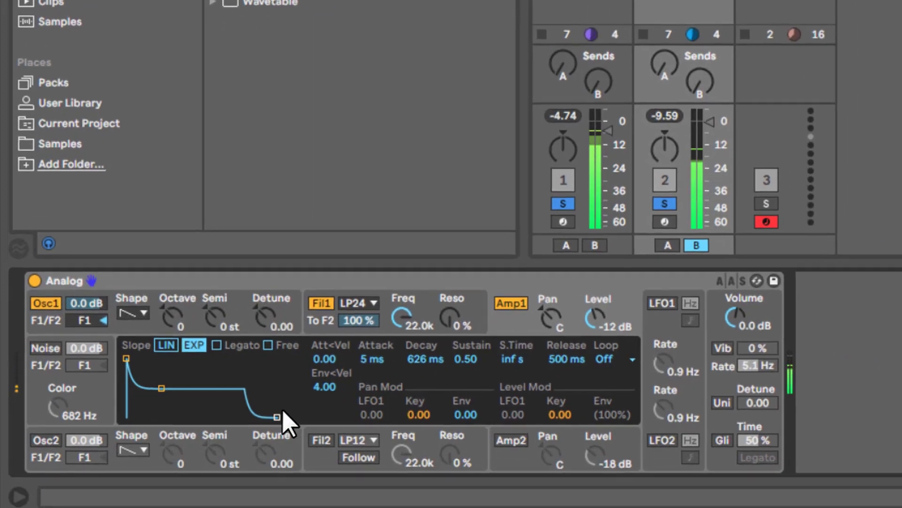
pyautogui.moveTo(276, 418)
pyautogui.mouseDown()
pyautogui.moveTo(258, 417)
pyautogui.moveTo(302, 417)
pyautogui.moveTo(261, 417)
pyautogui.mouseUp()
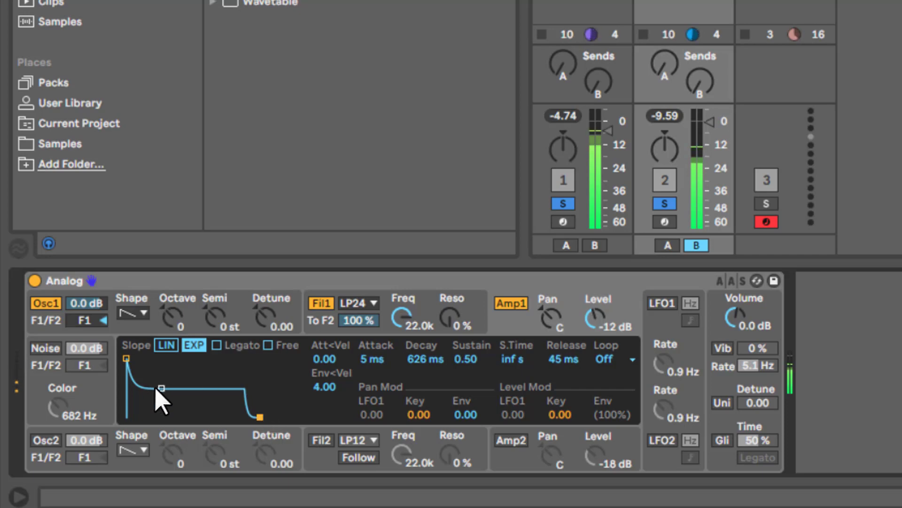
pyautogui.moveTo(161, 388); pyautogui.dragTo(178, 359)
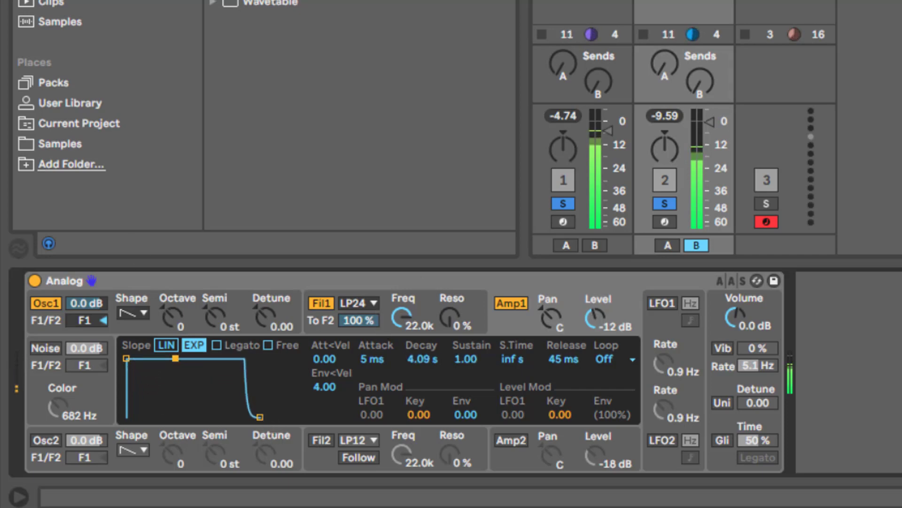
# - Switch Live to full-screen and sweep Filter 1's cutoff down, then back up to about 17.9 kHz
pyautogui.press('F11')
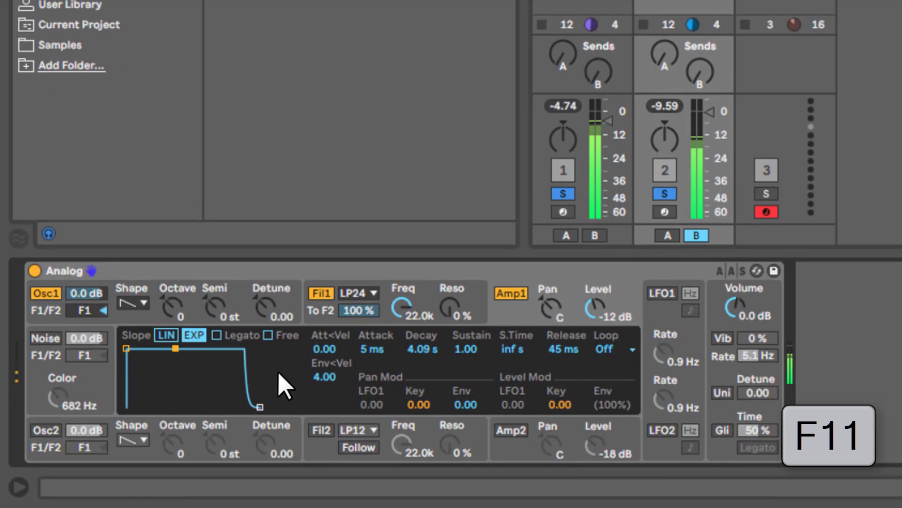
pyautogui.moveTo(405, 308); pyautogui.dragTo(420, 398)
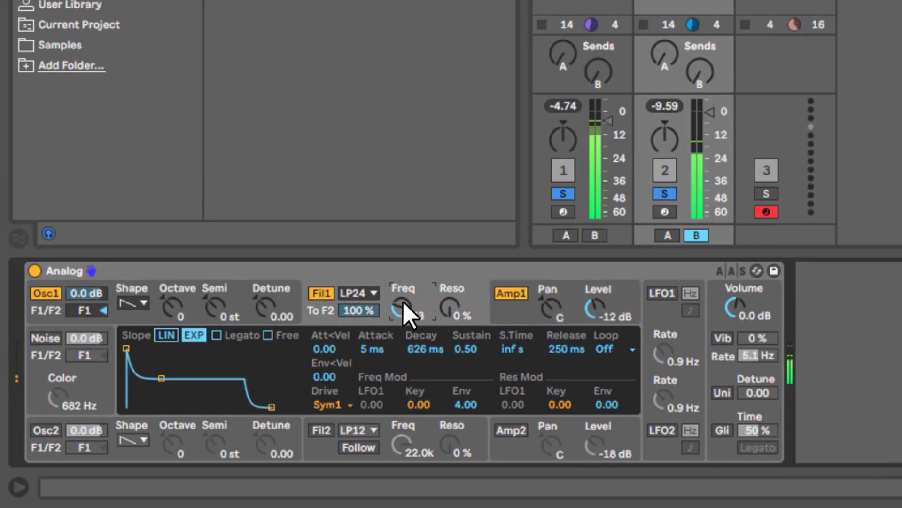
pyautogui.scroll(3, 403, 305)
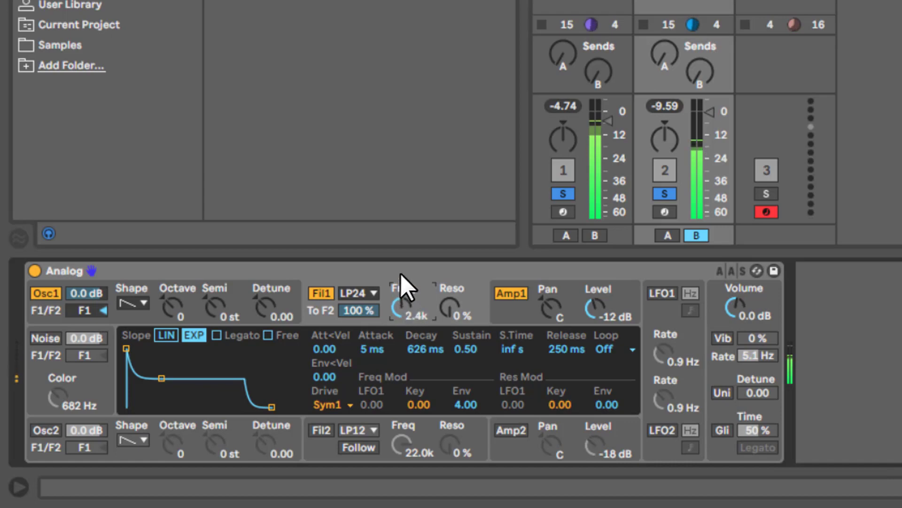
pyautogui.scroll(2, 400, 273)
pyautogui.scroll(5, 403, 304)
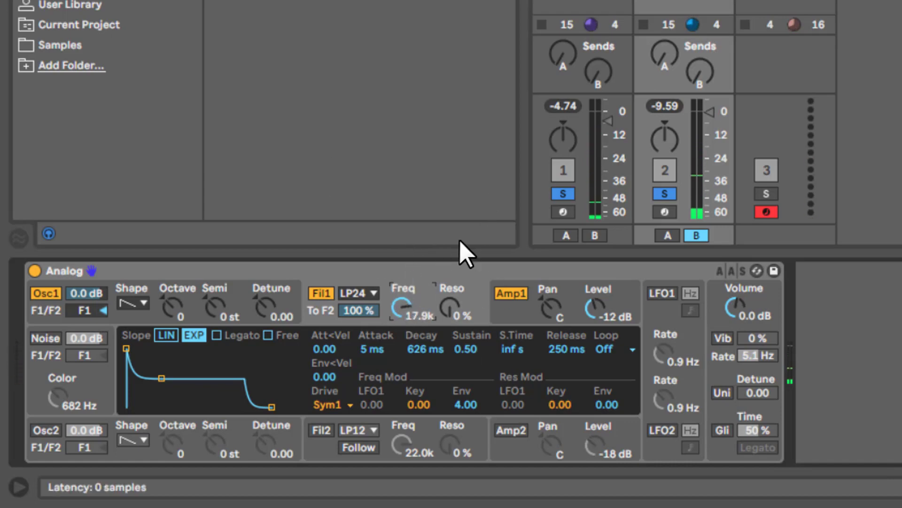
# - Make Oscillator 1 a square wave with 100% pulse width, two octaves down (-2)
pyautogui.click(128, 303)
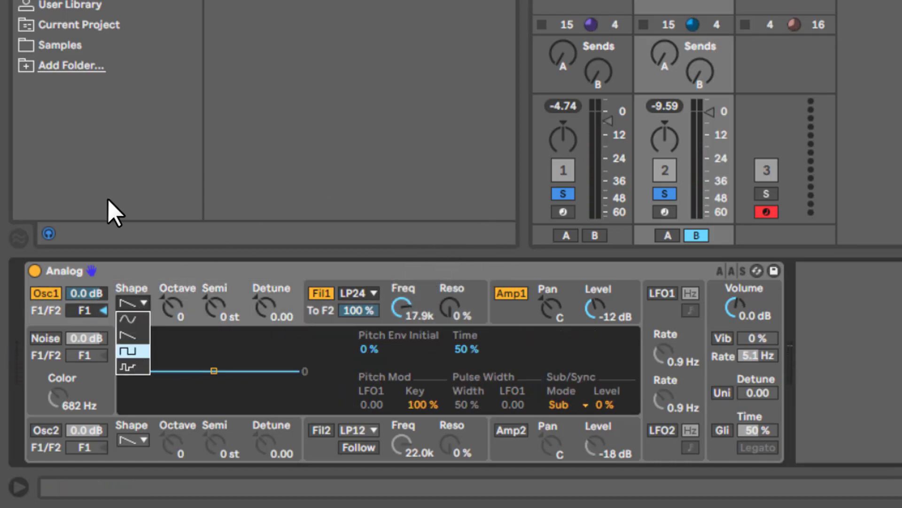
pyautogui.click(133, 350)
pyautogui.moveTo(460, 393); pyautogui.dragTo(448, 183)
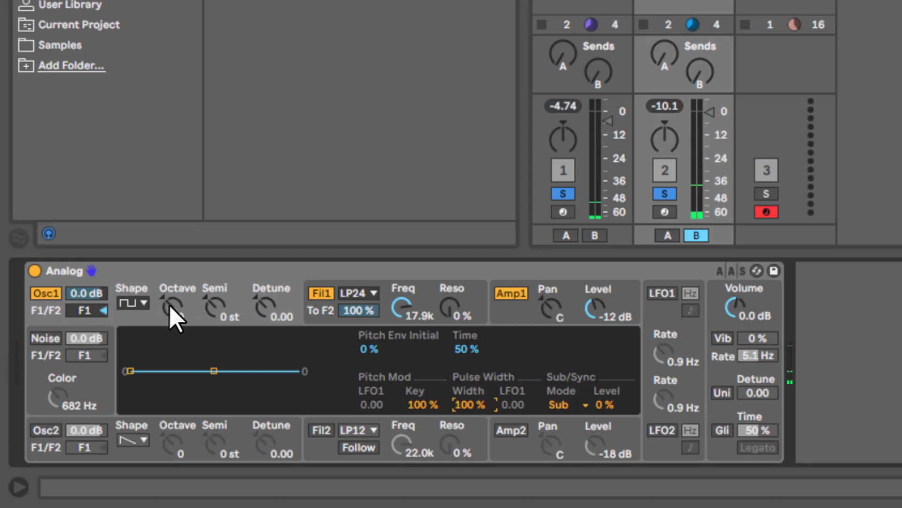
pyautogui.moveTo(165, 310); pyautogui.dragTo(181, 352)
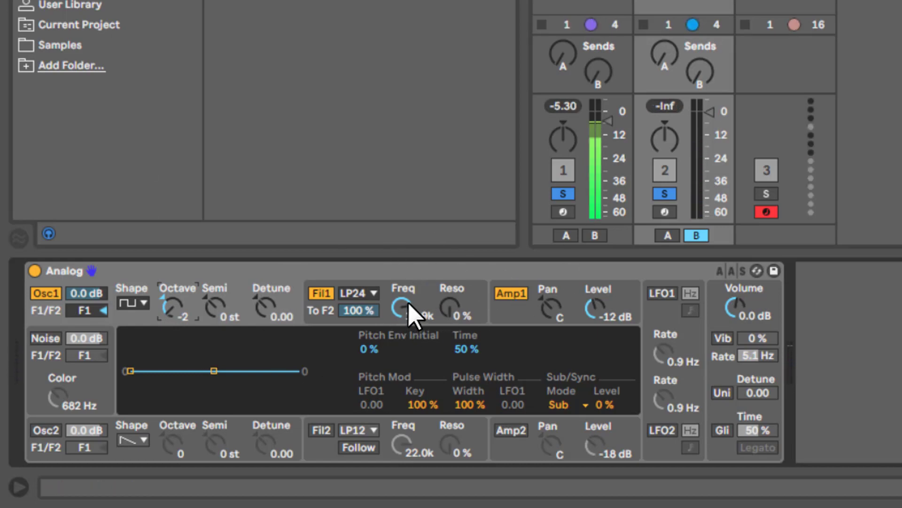
# - Lower Filter 1 cutoff to 96, set envelope amount 5.55, shorten the filter envelope, amp release 406 ms
pyautogui.moveTo(413, 316); pyautogui.dragTo(454, 320)
pyautogui.moveTo(440, 278); pyautogui.dragTo(413, 329)
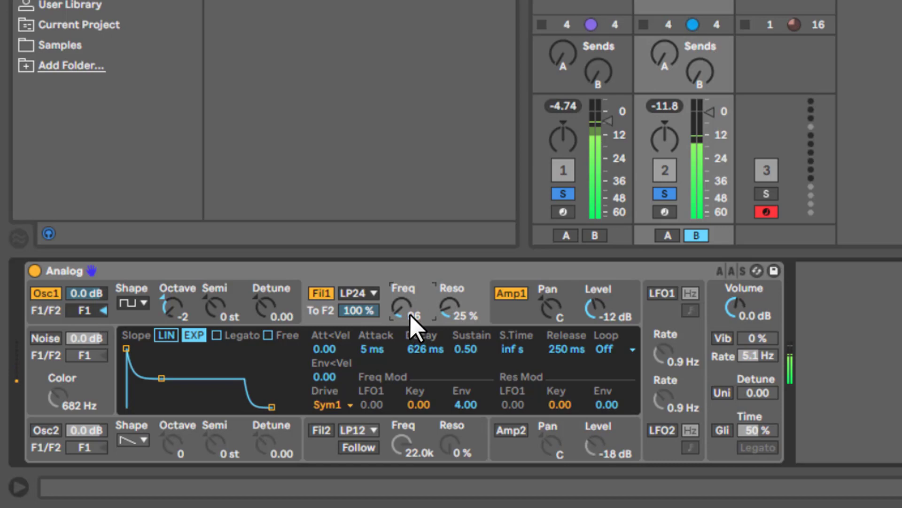
pyautogui.moveTo(475, 406); pyautogui.dragTo(468, 402)
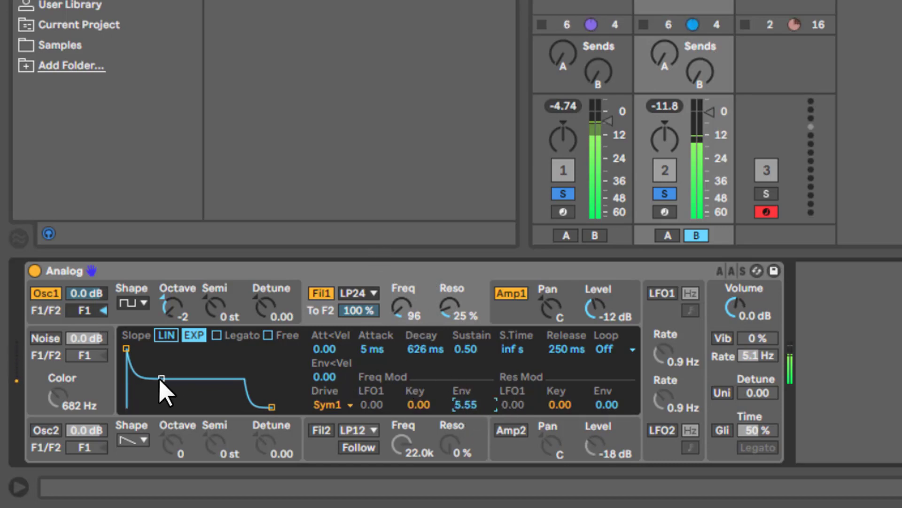
pyautogui.moveTo(161, 378)
pyautogui.mouseDown()
pyautogui.moveTo(158, 399)
pyautogui.moveTo(158, 385)
pyautogui.mouseUp()
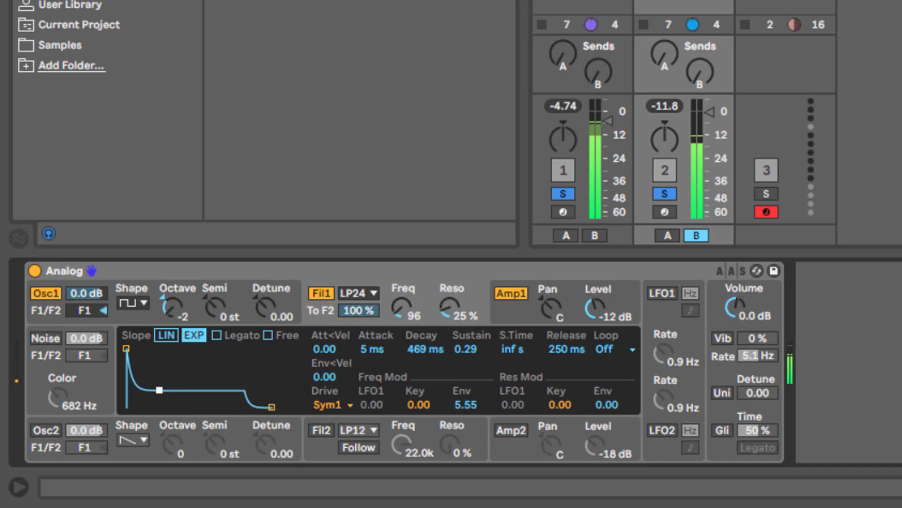
pyautogui.click(496, 313)
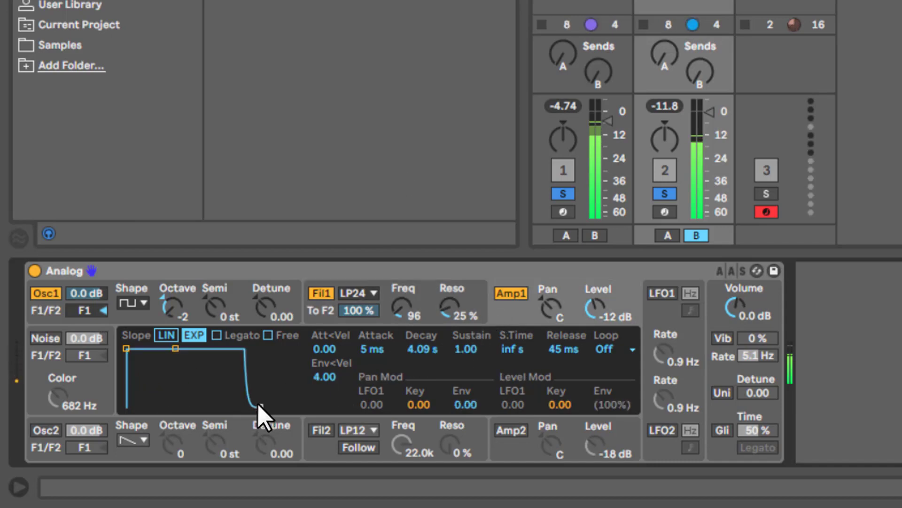
pyautogui.moveTo(260, 407); pyautogui.dragTo(276, 405)
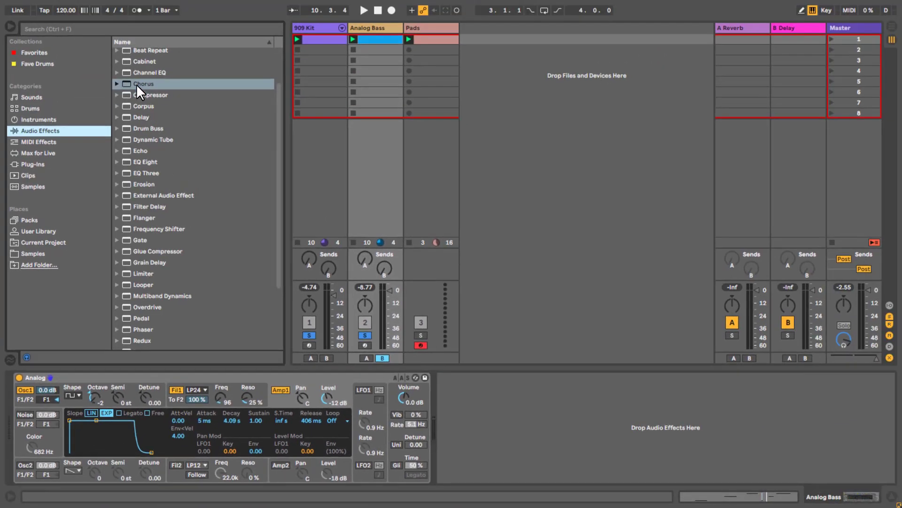
# - Add a Chorus after Analog (2.08 ms, 0.58 Hz) and raise Amp1 level to -9.6 dB
pyautogui.click(136, 84)
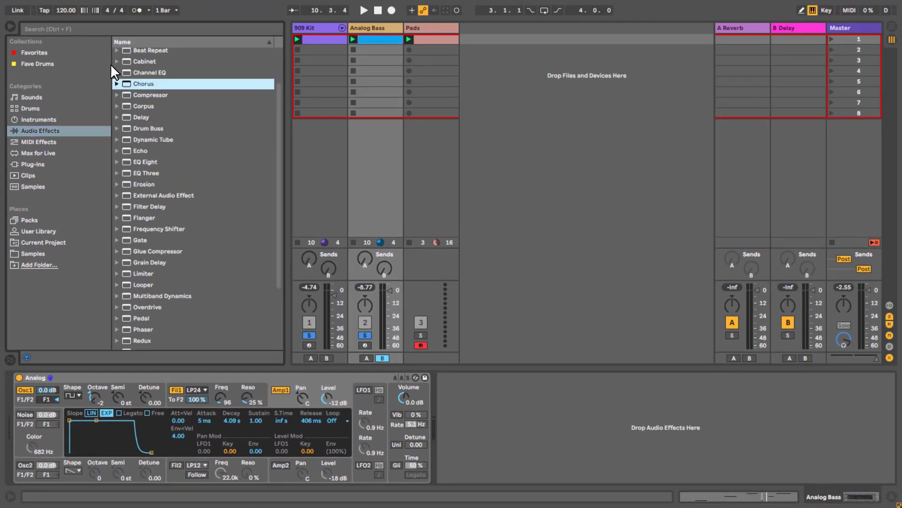
pyautogui.doubleClick(127, 85)
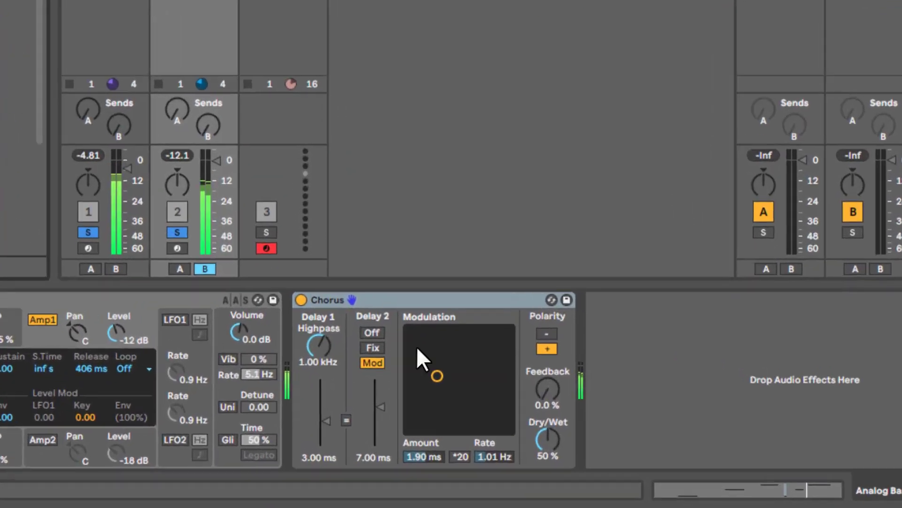
pyautogui.moveTo(437, 376); pyautogui.dragTo(401, 360)
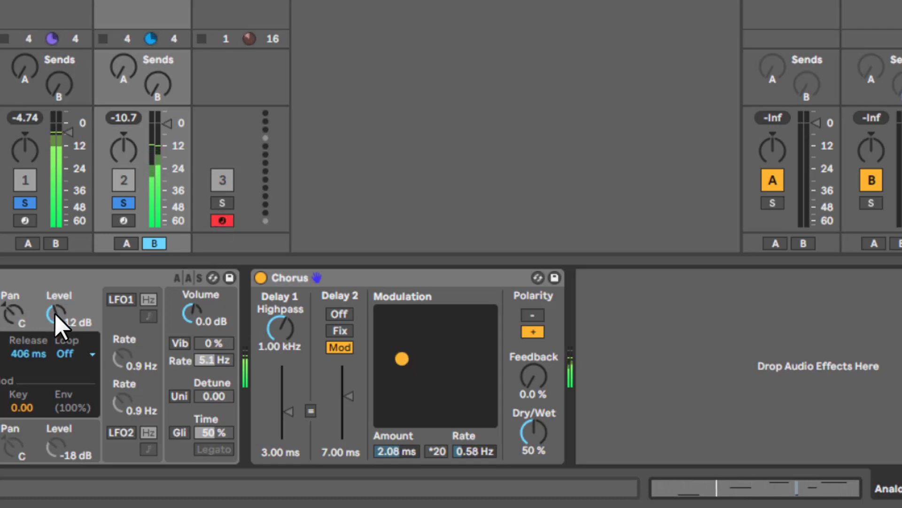
pyautogui.moveTo(55, 314)
pyautogui.mouseDown()
pyautogui.moveTo(47, 301)
pyautogui.moveTo(44, 307)
pyautogui.mouseUp()
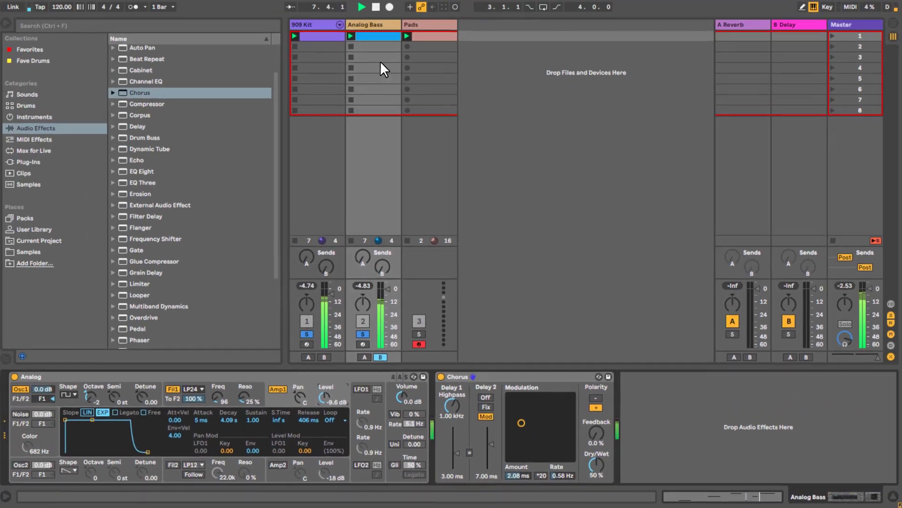
# - Show the Analog Bass clip's one-bar A2, E3, A3 note pattern in the lower panel
pyautogui.hotkey('shift', 'Tab')
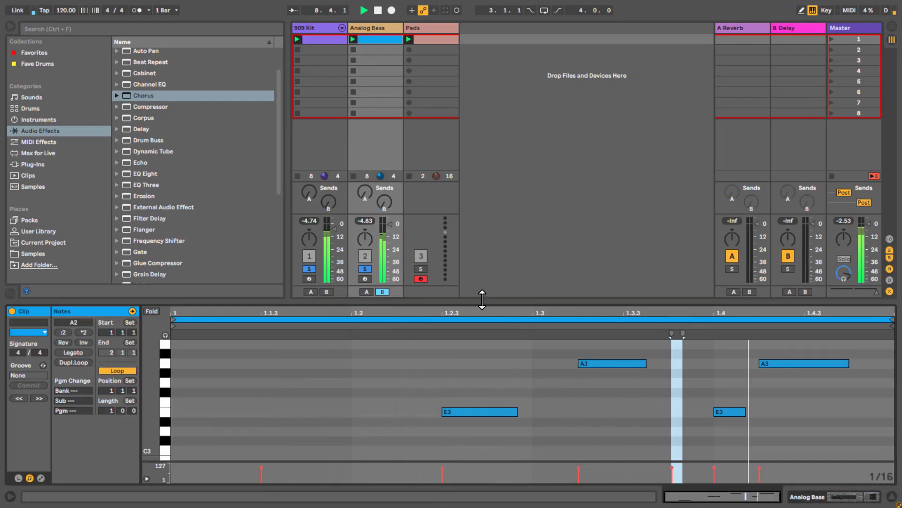
pyautogui.moveTo(480, 300); pyautogui.dragTo(474, 160)
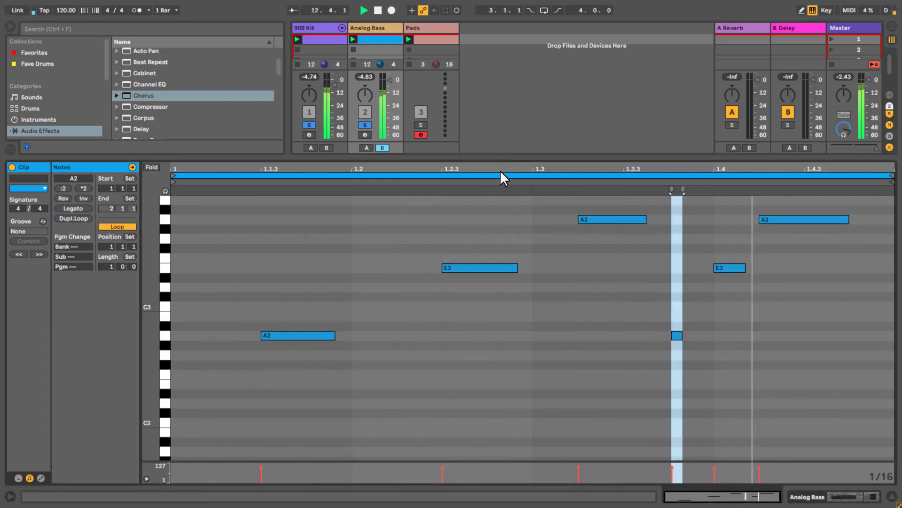
pyautogui.moveTo(501, 157); pyautogui.dragTo(497, 305)
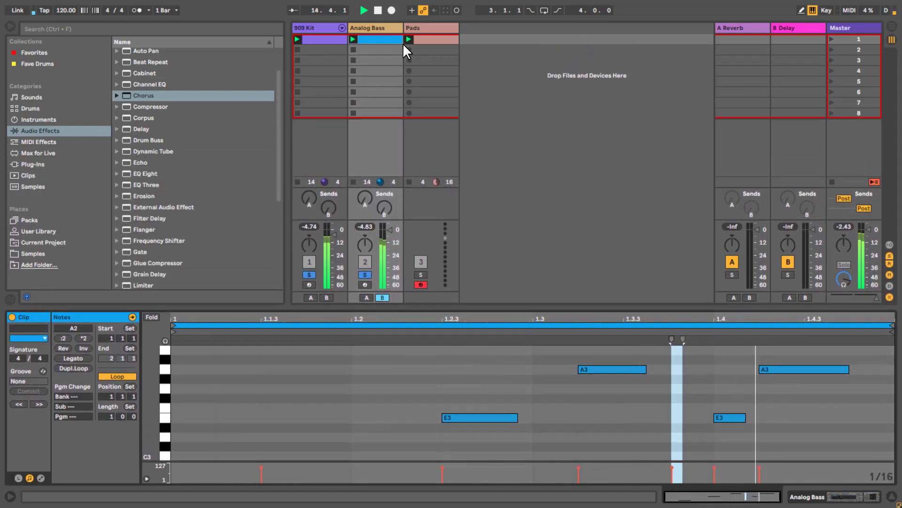
# - Stop playback, show the Pads clip's four-bar E2–D3 chord notes, and list Instruments in the browser
pyautogui.press('space')
pyautogui.click(420, 28)
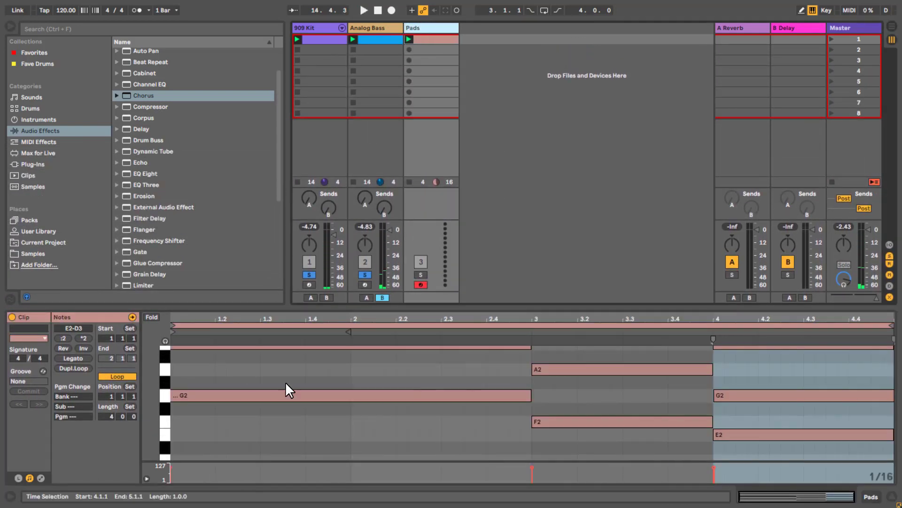
pyautogui.scroll(5, 433, 390)
pyautogui.scroll(-5, 433, 397)
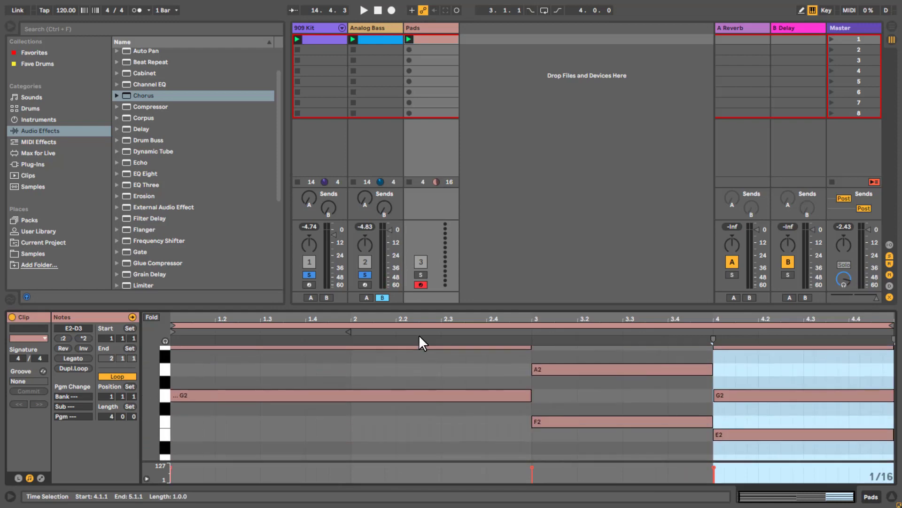
pyautogui.moveTo(427, 308); pyautogui.dragTo(428, 325)
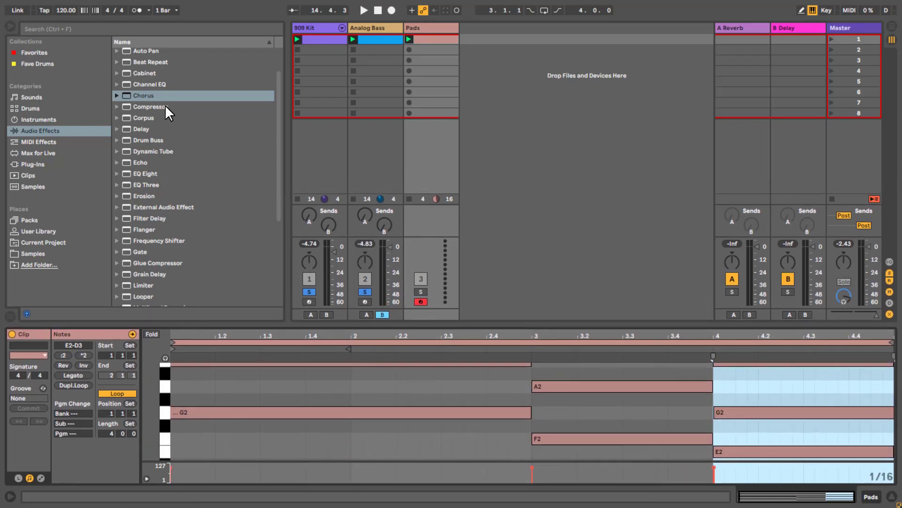
pyautogui.click(55, 121)
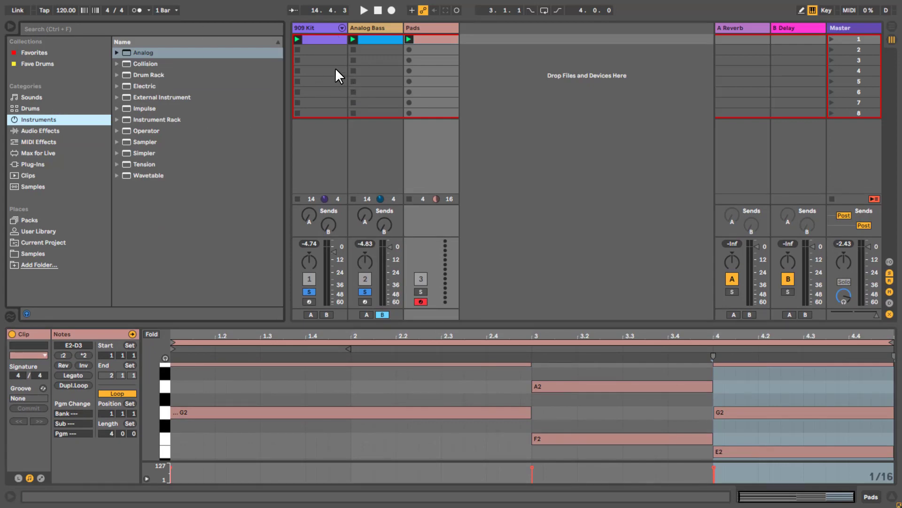
# - Load Analog onto the Pads track, solo it, and set its volume to -10.6 dB
pyautogui.moveTo(127, 52); pyautogui.dragTo(410, 33)
pyautogui.click(421, 335)
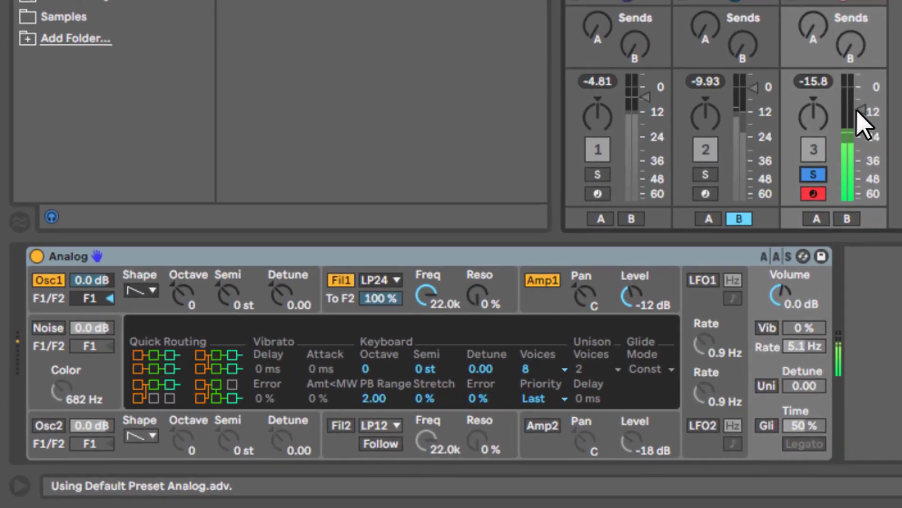
pyautogui.click(858, 110)
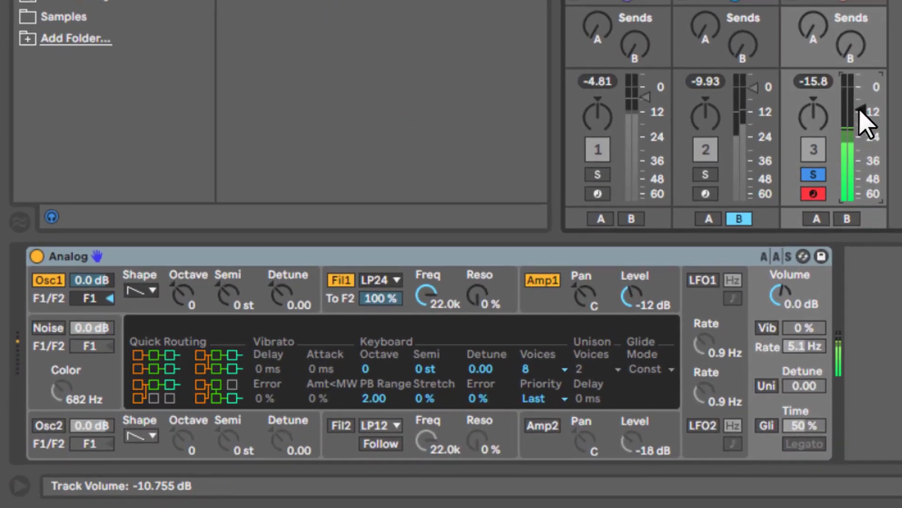
pyautogui.moveTo(859, 110)
pyautogui.mouseDown()
pyautogui.moveTo(864, 102)
pyautogui.moveTo(856, 115)
pyautogui.mouseUp()
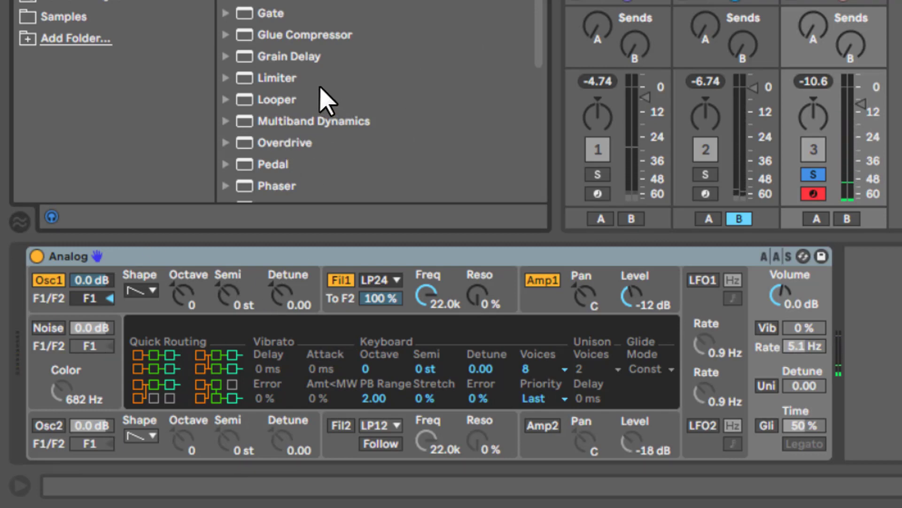
# - Add a Reverb after the Pads Analog and pull Filter 1's cutoff down from 22.0k to about 306
pyautogui.scroll(-4, 333, 80)
pyautogui.scroll(-5, 334, 82)
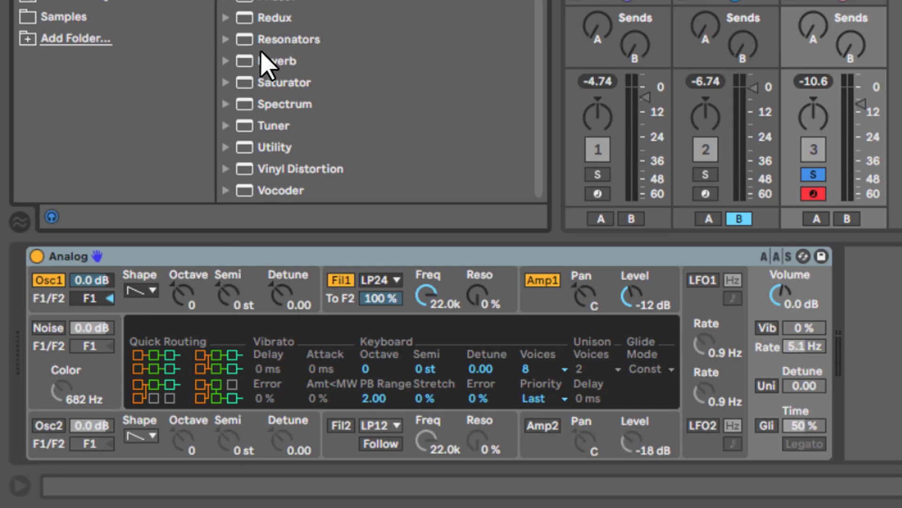
pyautogui.click(277, 61)
pyautogui.click(277, 60)
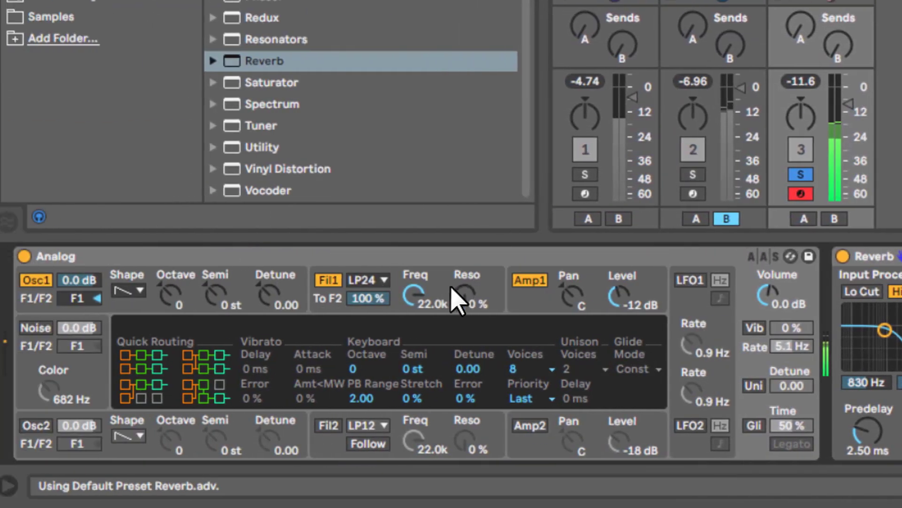
pyautogui.moveTo(428, 291); pyautogui.dragTo(456, 402)
# - Lengthen the Pads filter envelope to 1.49 s attack and 2.65 s decay, with 18% resonance
pyautogui.moveTo(134, 338); pyautogui.dragTo(176, 339)
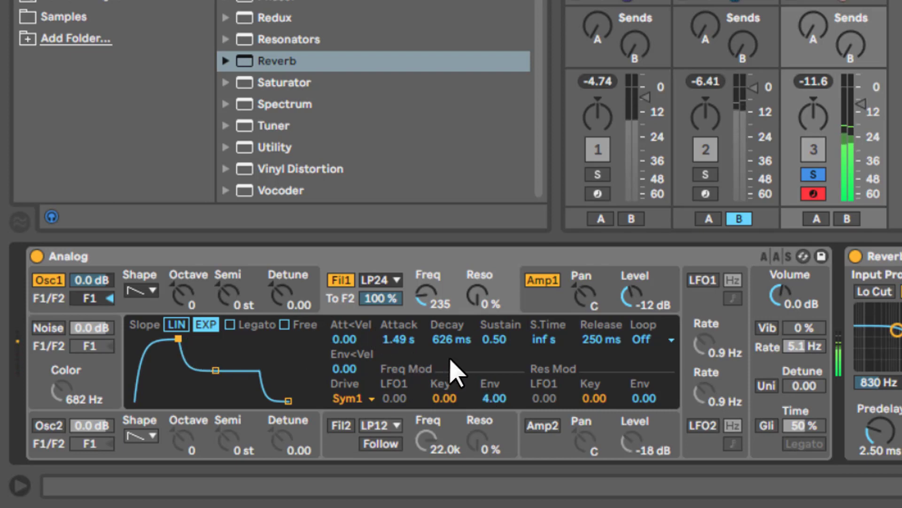
pyautogui.moveTo(216, 370); pyautogui.dragTo(227, 369)
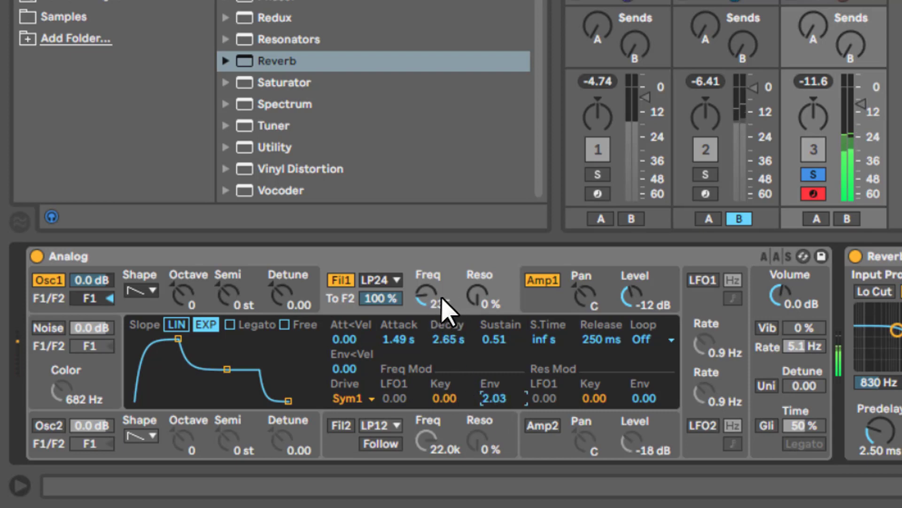
pyautogui.moveTo(477, 307); pyautogui.dragTo(470, 280)
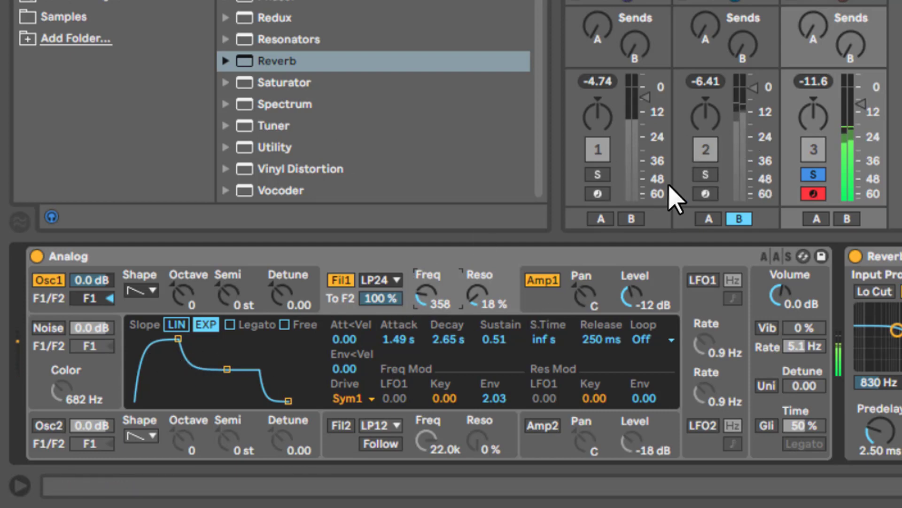
# - Audition Analog Bass solo and raise Pads volume, then solo Pads alone and select its Reverb
pyautogui.click(700, 177)
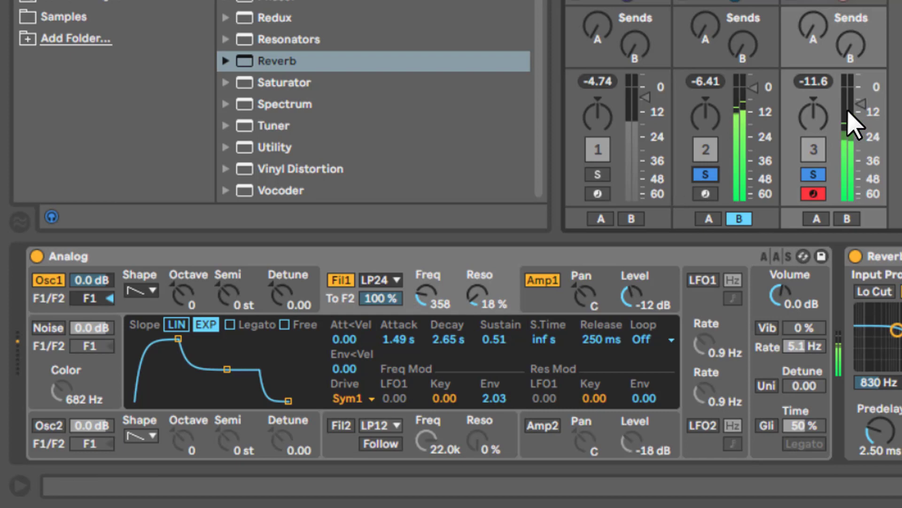
pyautogui.moveTo(860, 104)
pyautogui.mouseDown()
pyautogui.moveTo(695, 7)
pyautogui.moveTo(870, 106)
pyautogui.mouseUp()
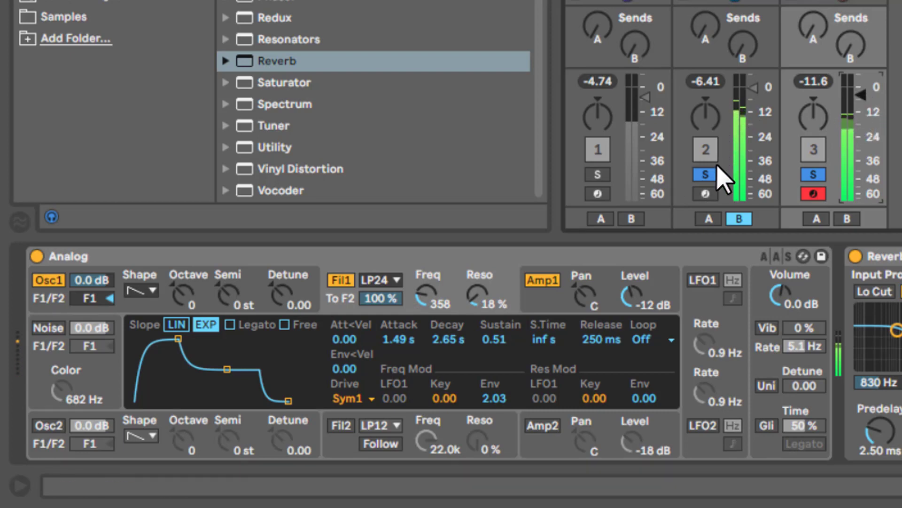
pyautogui.click(705, 175)
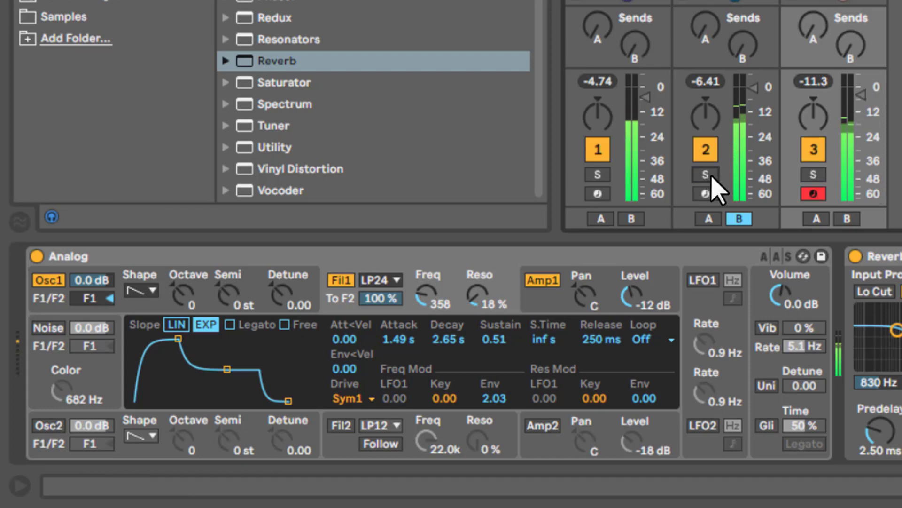
pyautogui.click(813, 174)
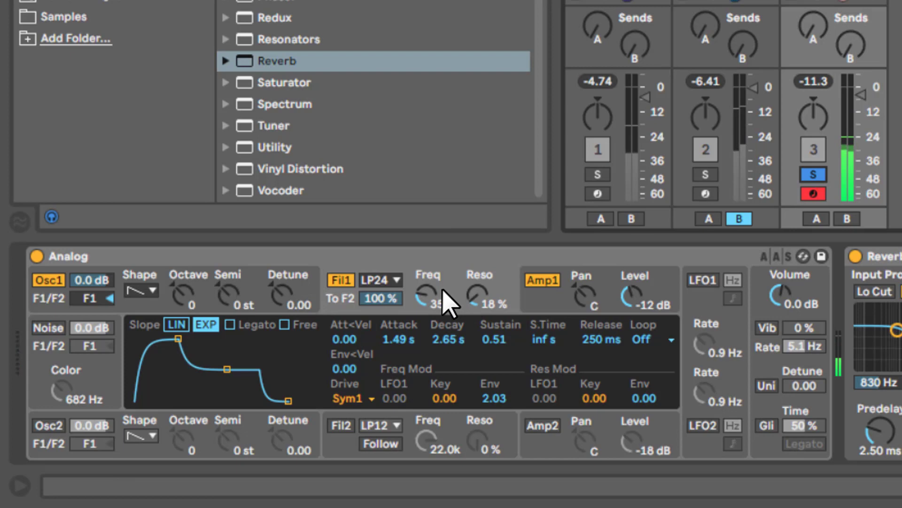
pyautogui.click(850, 262)
# - Delete the Reverb from the Pads chain and make oscillator 1 a sine wave
pyautogui.press('BackSpace')
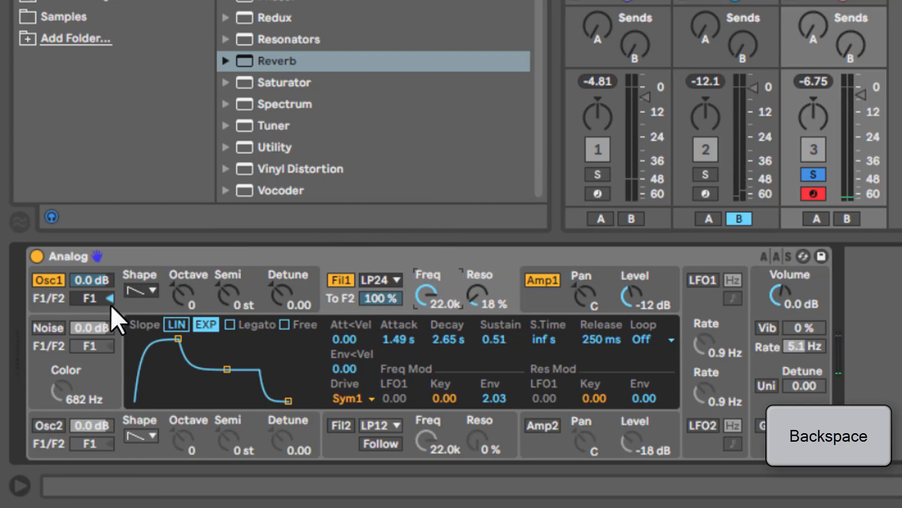
pyautogui.click(140, 290)
pyautogui.click(137, 312)
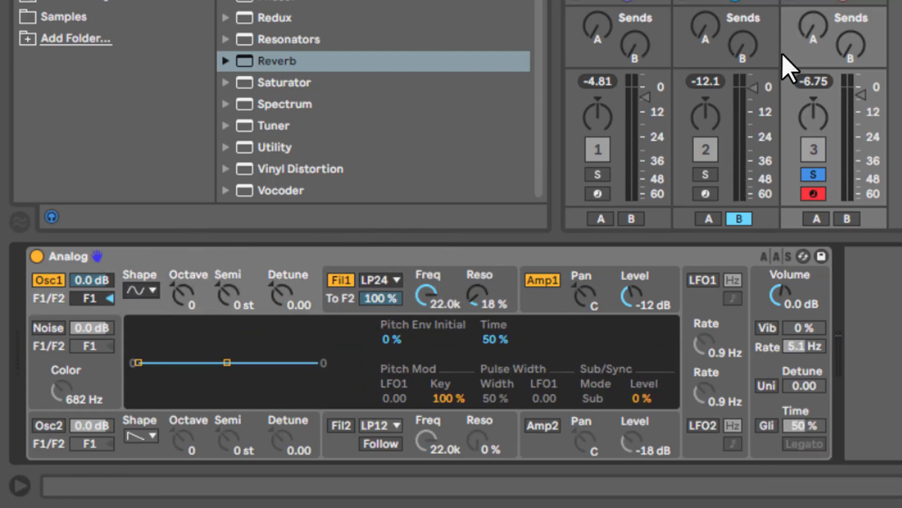
# - Unsolo Pads and bring its volume down to -4.62 dB
pyautogui.moveTo(868, 111); pyautogui.dragTo(847, 134)
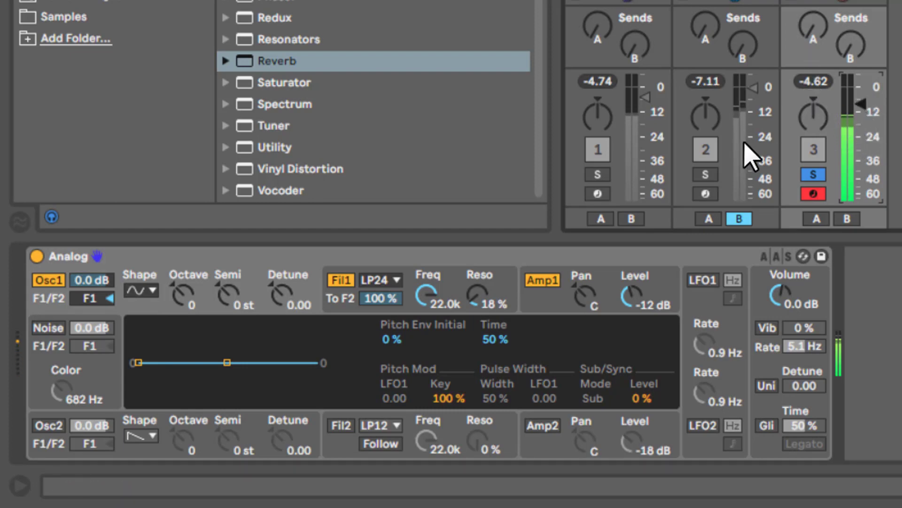
pyautogui.click(813, 175)
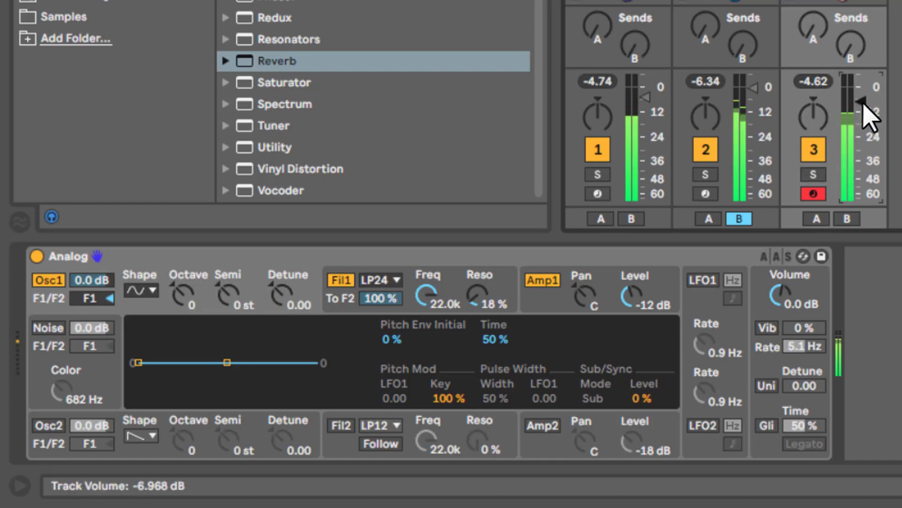
pyautogui.moveTo(863, 103); pyautogui.dragTo(862, 111)
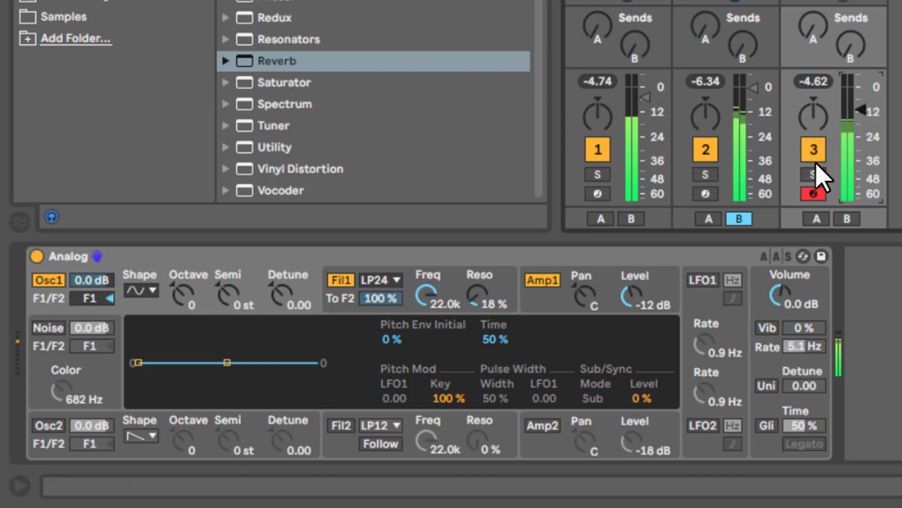
# - Re-solo Pads, switch on Analog's second oscillator and route it to Filter 1
pyautogui.click(814, 175)
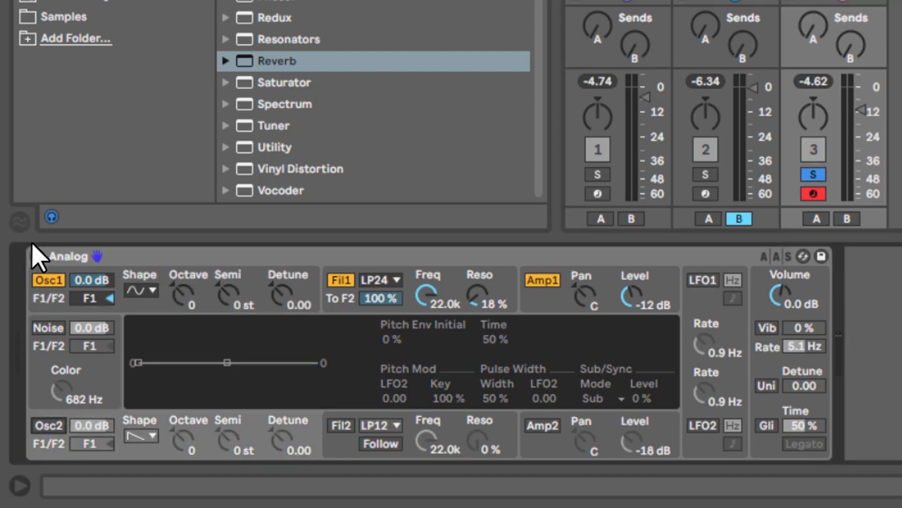
pyautogui.click(44, 426)
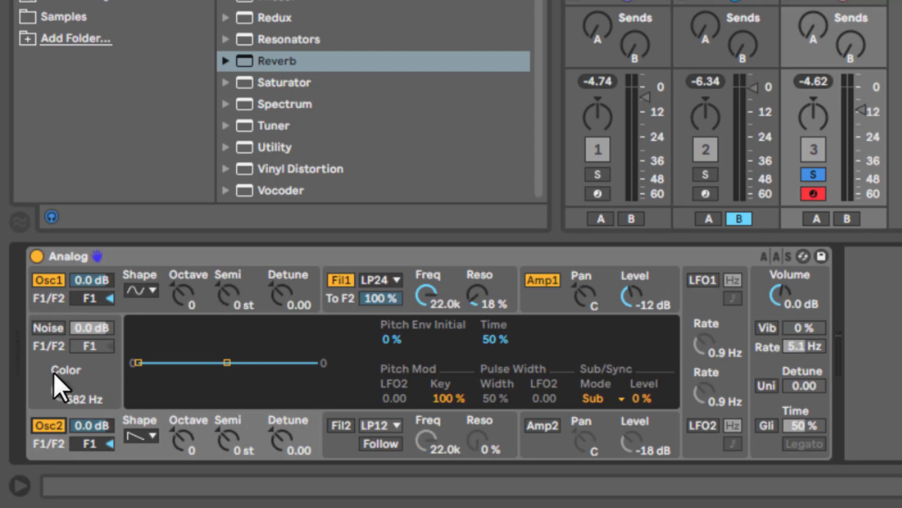
pyautogui.moveTo(92, 443); pyautogui.dragTo(92, 470)
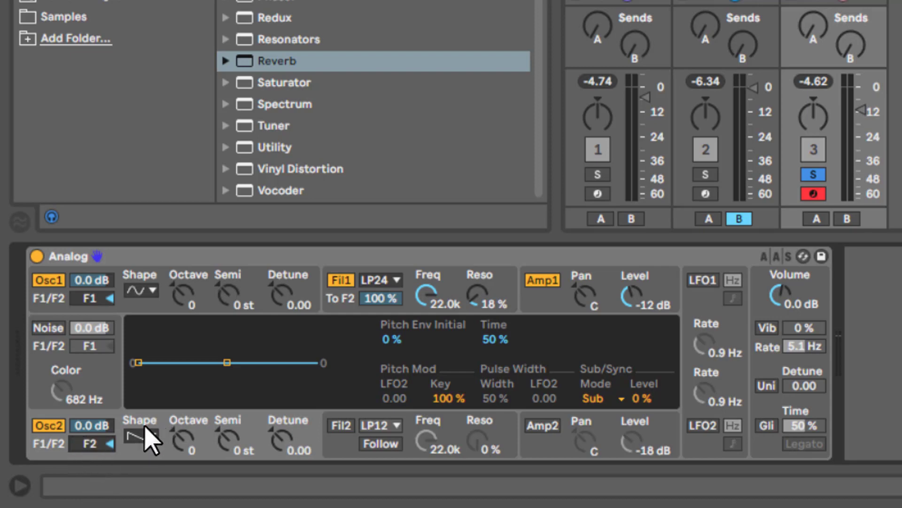
pyautogui.click(627, 446)
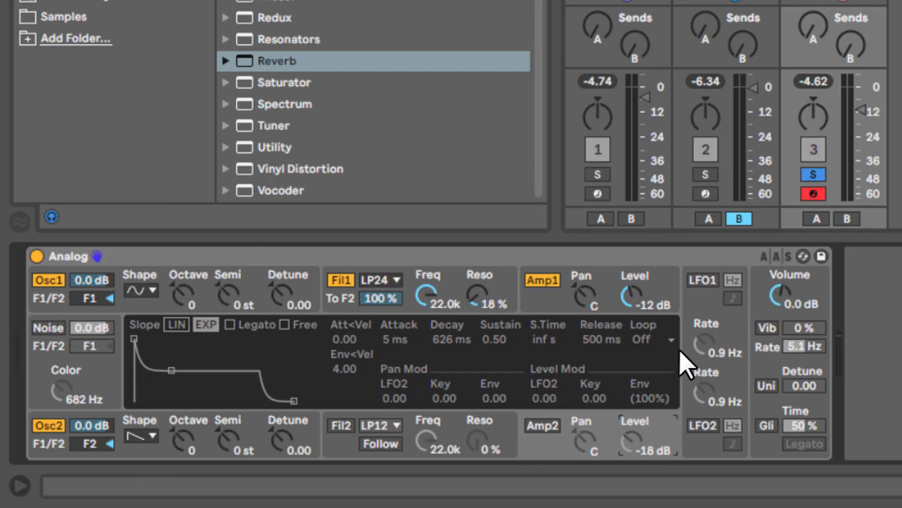
pyautogui.click(88, 446)
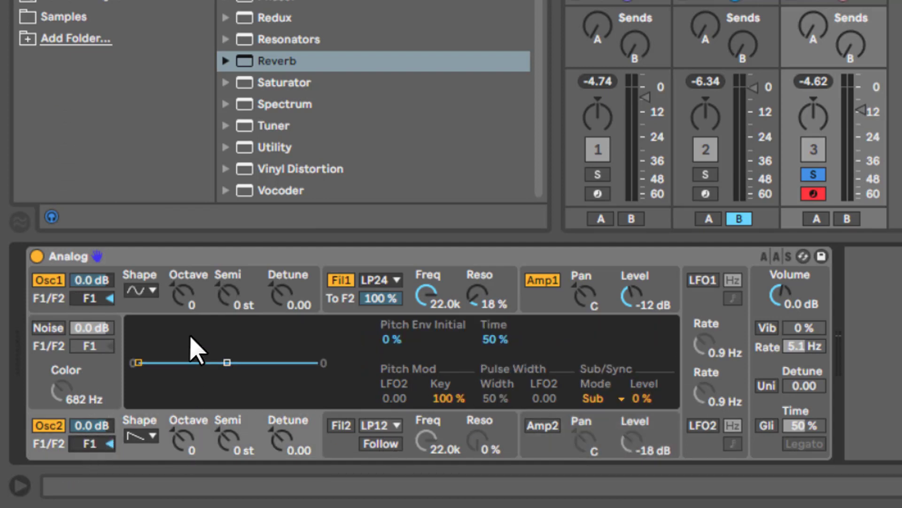
# - Start playback and change Analog's second oscillator from saw to sine wave
pyautogui.click(227, 362)
pyautogui.press('space')
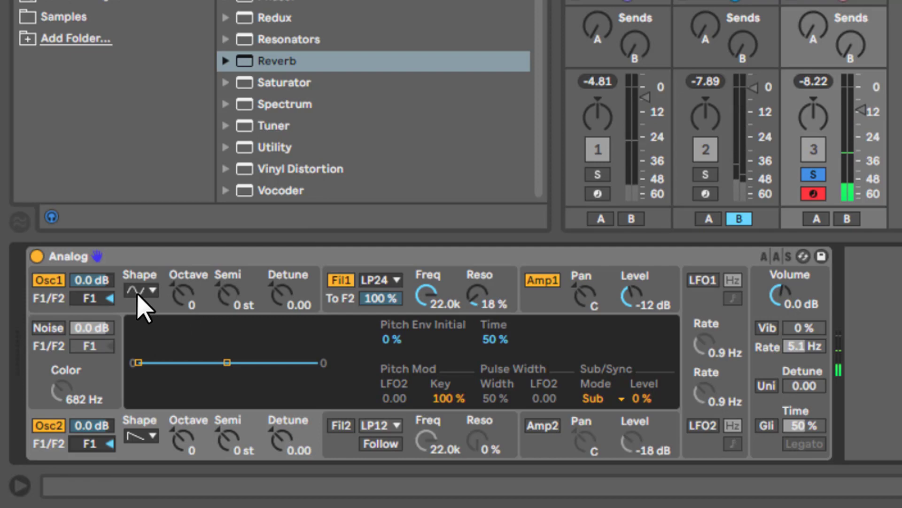
pyautogui.rightClick(155, 437)
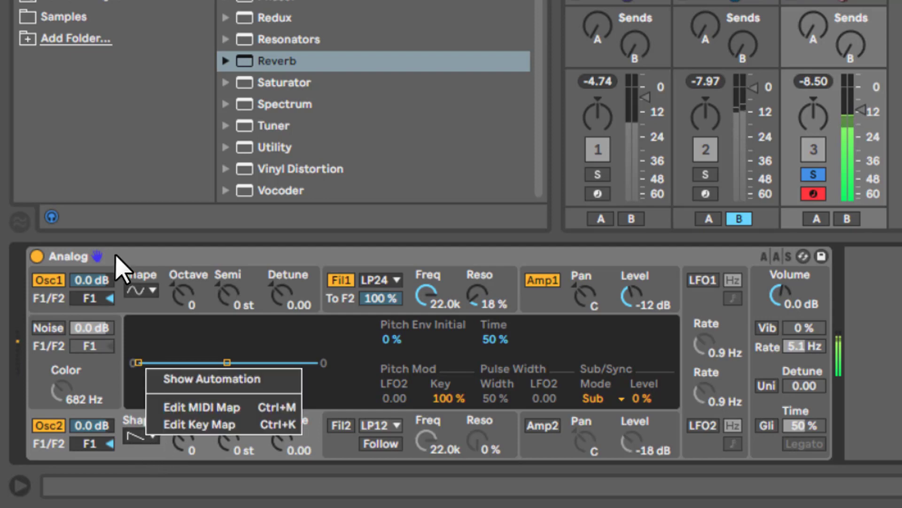
pyautogui.click(145, 447)
pyautogui.moveTo(145, 447); pyautogui.dragTo(172, 413)
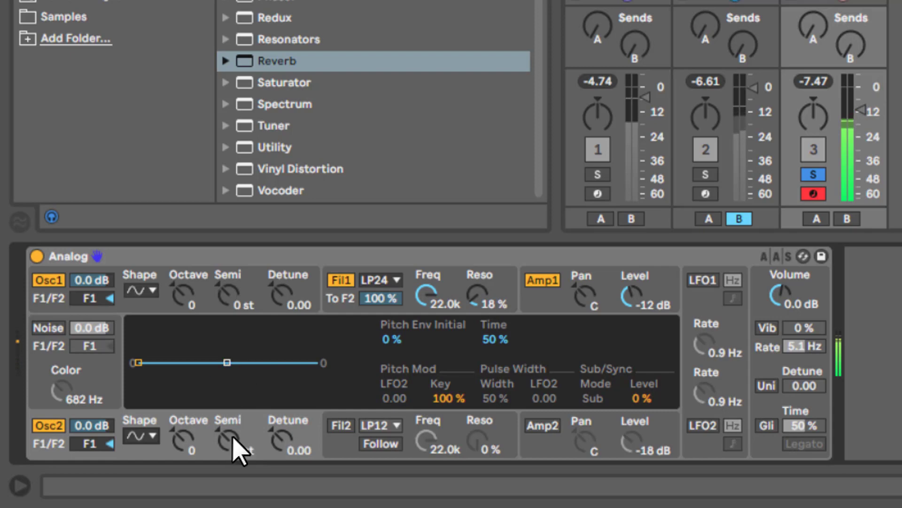
# - Experiment with oscillator detune, comparing with Osc2 muted, then reset both detunes near zero
pyautogui.click(282, 442)
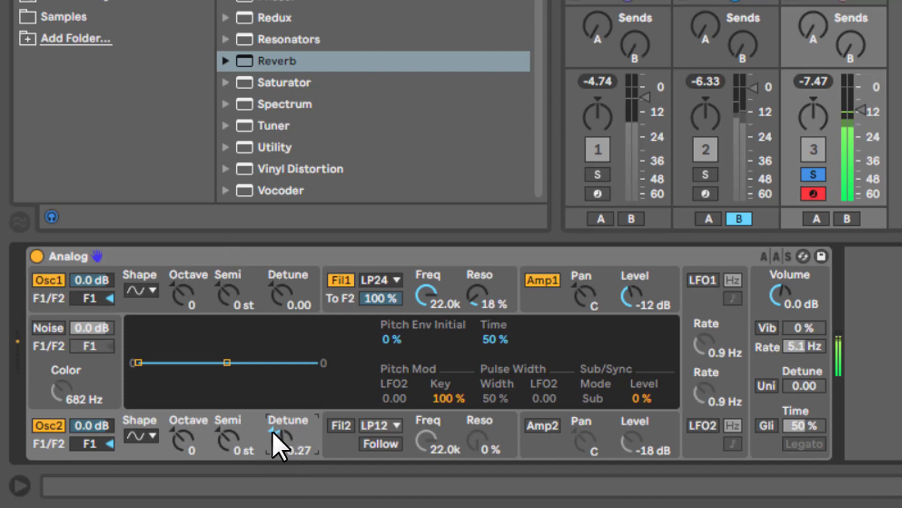
pyautogui.moveTo(283, 452); pyautogui.dragTo(284, 456)
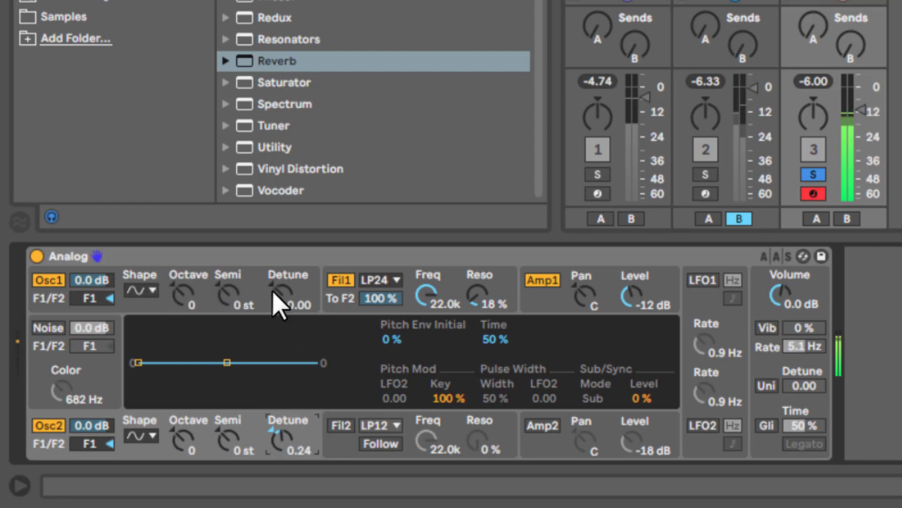
pyautogui.moveTo(276, 428); pyautogui.dragTo(279, 439)
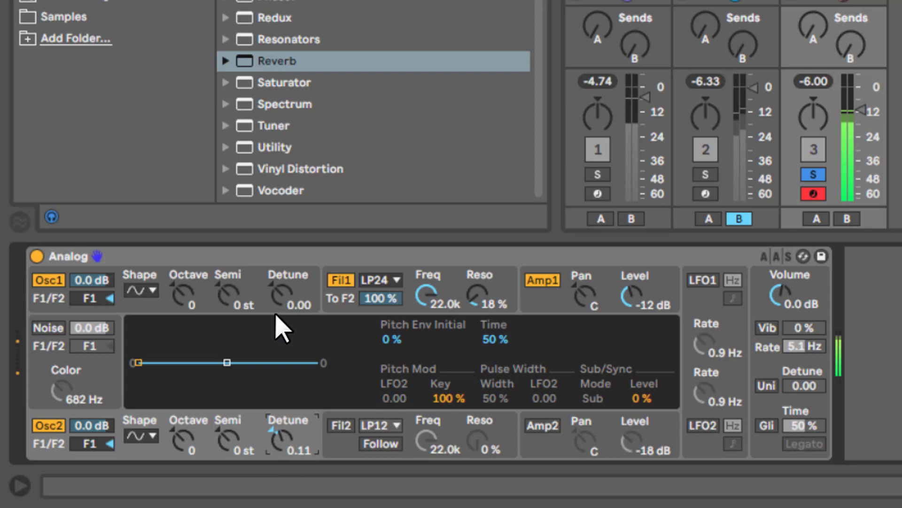
pyautogui.click(280, 293)
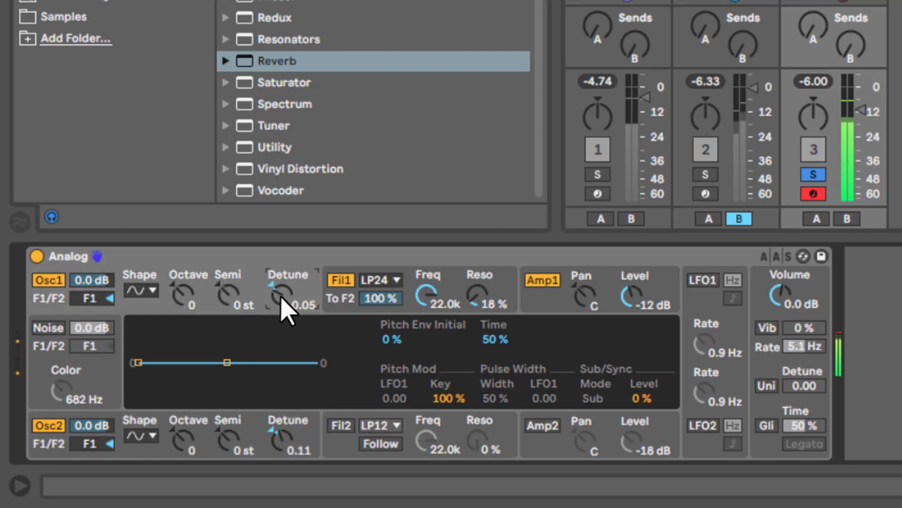
pyautogui.moveTo(281, 303)
pyautogui.mouseDown()
pyautogui.moveTo(302, 353)
pyautogui.moveTo(272, 312)
pyautogui.mouseUp()
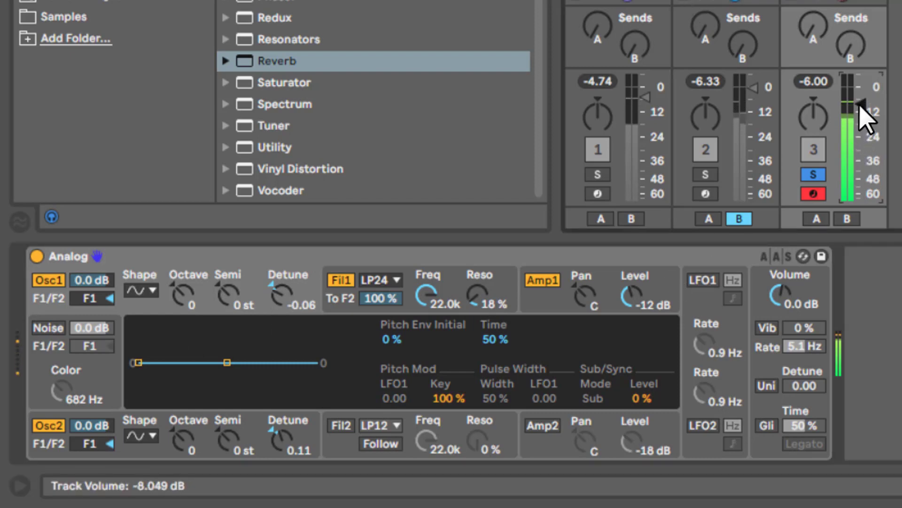
pyautogui.click(50, 425)
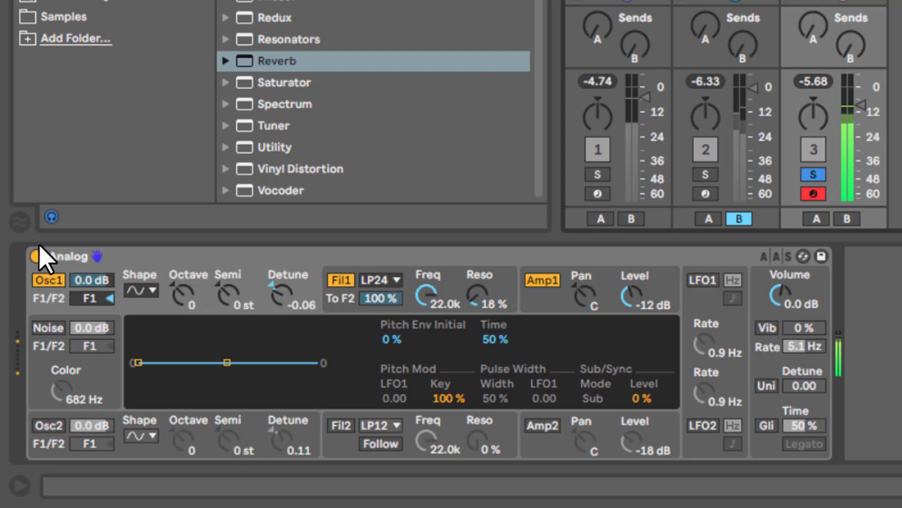
pyautogui.click(49, 426)
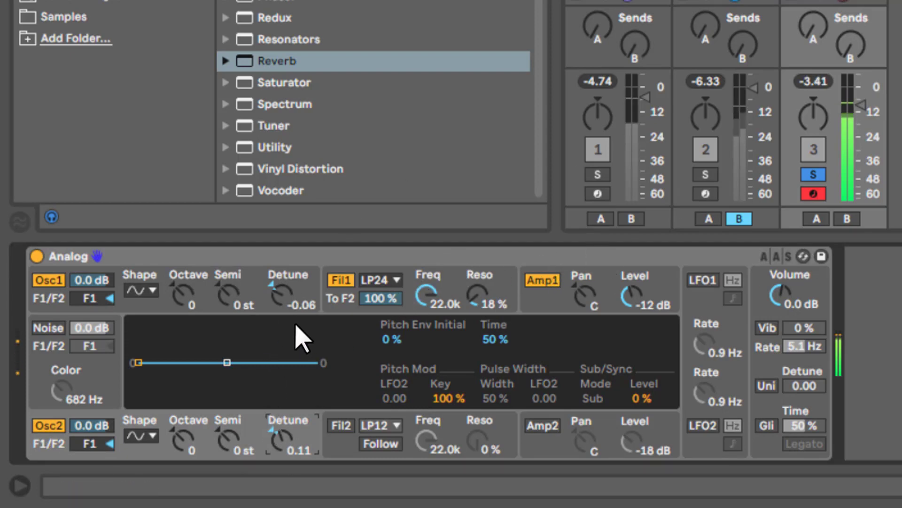
pyautogui.moveTo(278, 299); pyautogui.dragTo(284, 306)
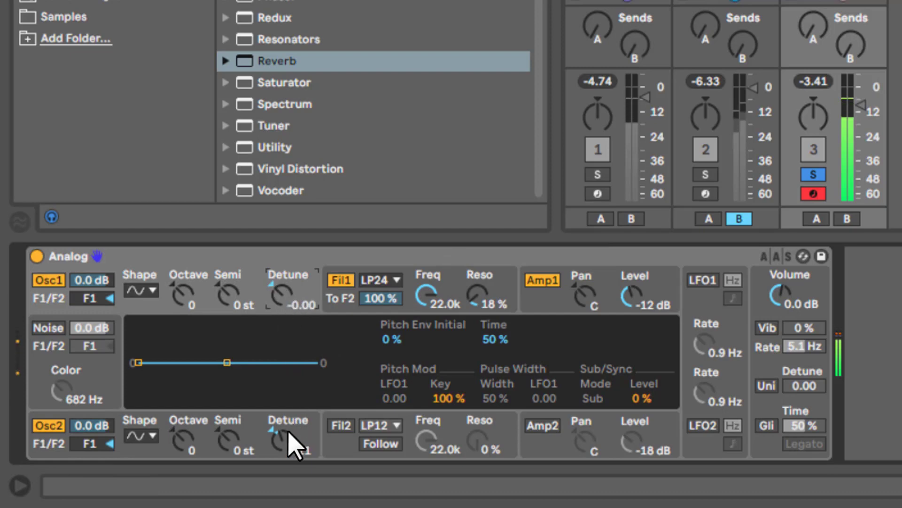
pyautogui.moveTo(288, 426); pyautogui.dragTo(285, 448)
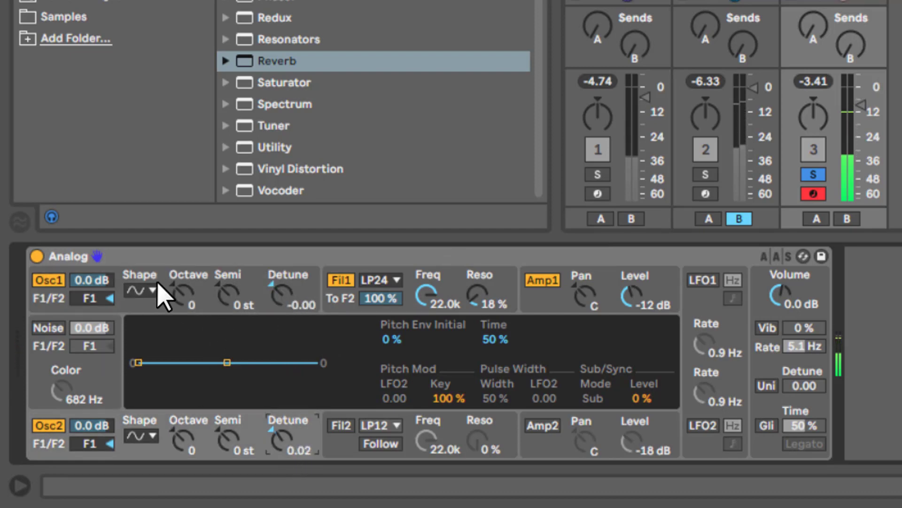
# - Switch both oscillators to saw waves and detune them slightly, Osc2 around 0.15
pyautogui.click(141, 290)
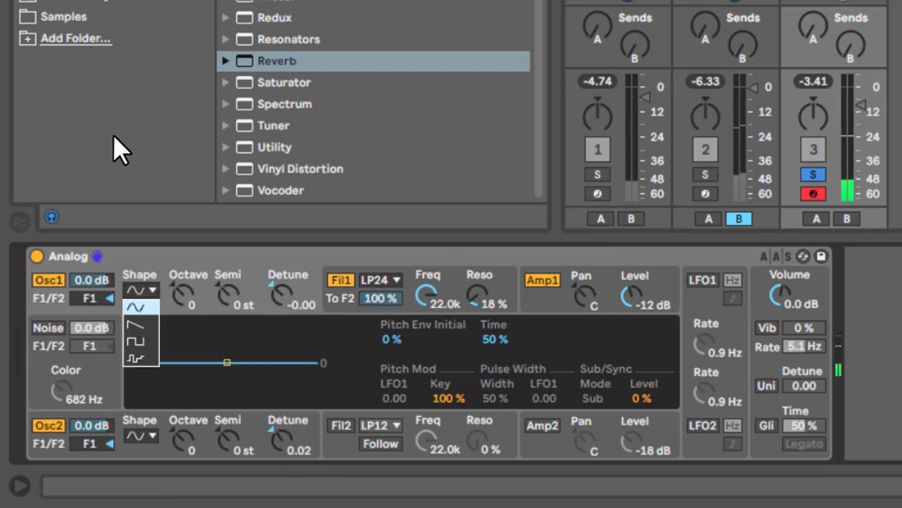
pyautogui.click(140, 328)
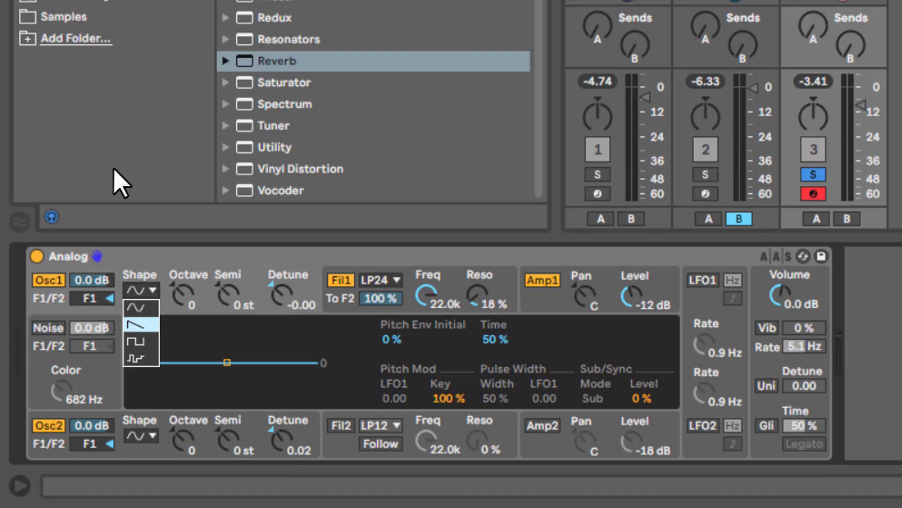
pyautogui.click(153, 436)
pyautogui.click(151, 383)
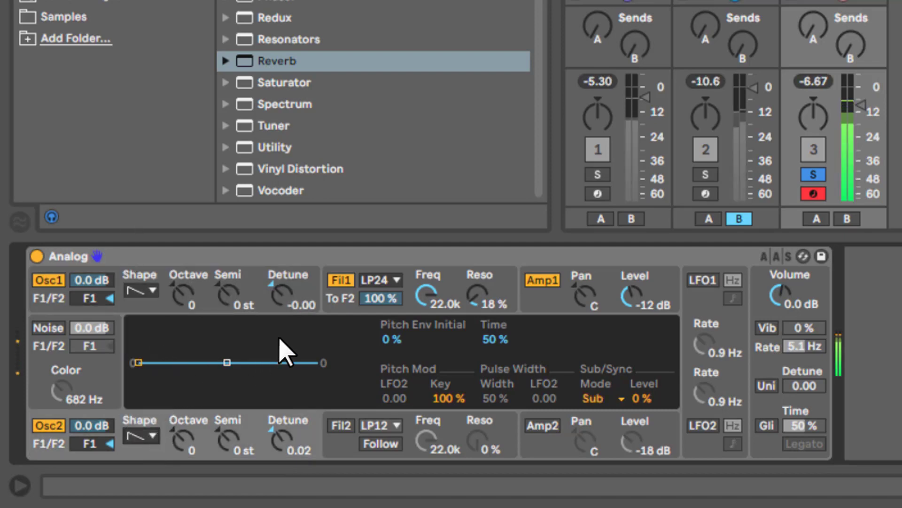
pyautogui.moveTo(284, 418); pyautogui.dragTo(280, 426)
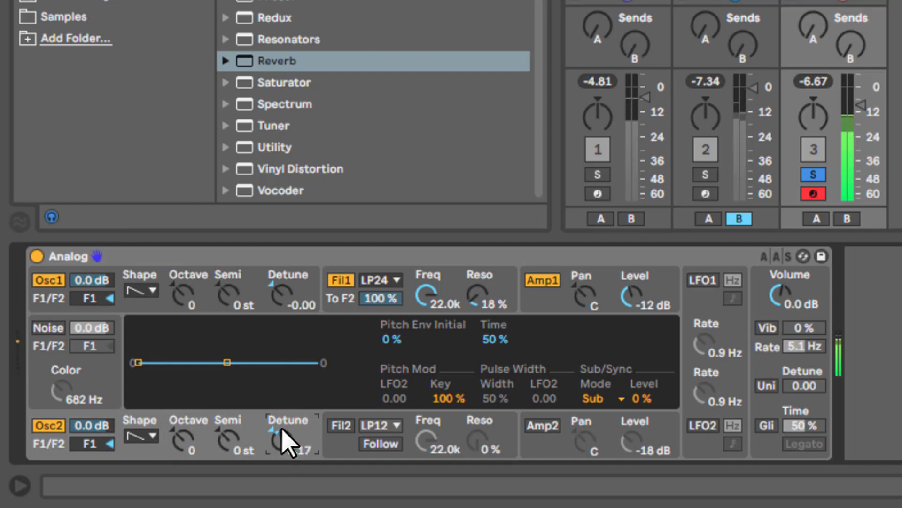
pyautogui.moveTo(281, 303); pyautogui.dragTo(277, 311)
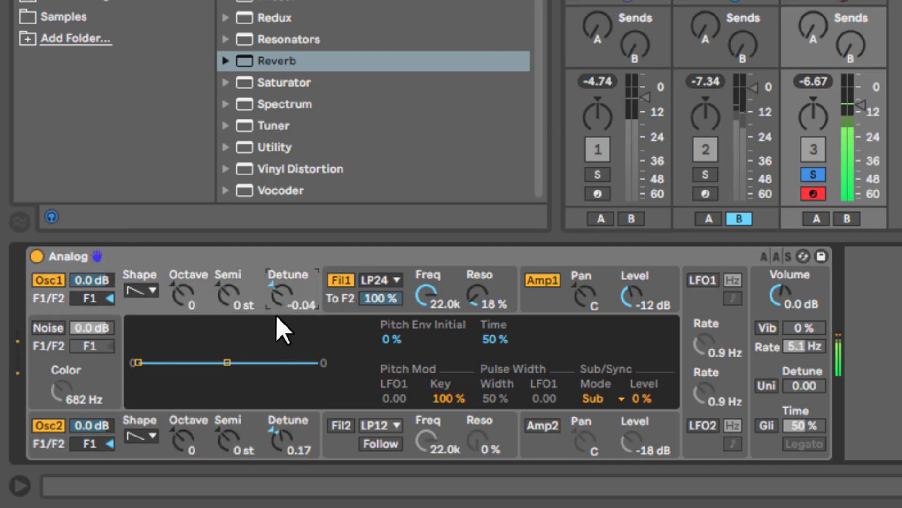
pyautogui.moveTo(282, 447); pyautogui.dragTo(288, 448)
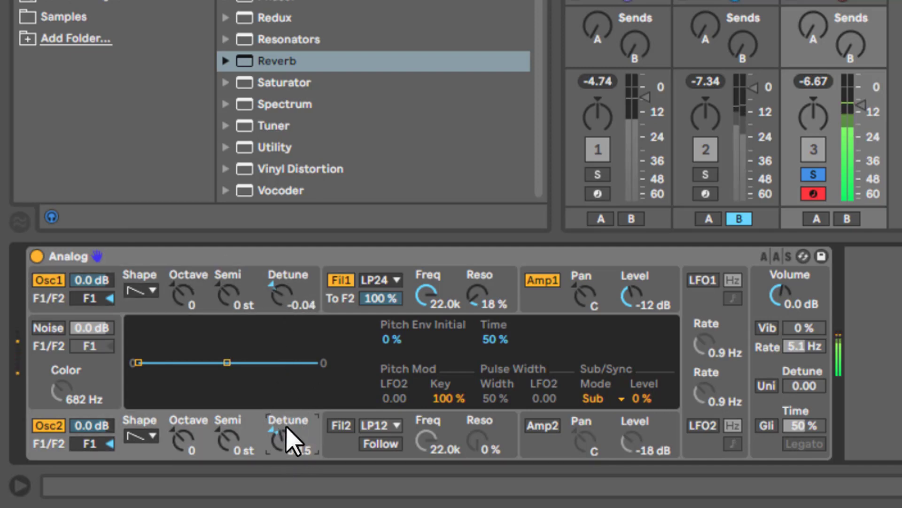
# - Compare with Osc2 muted, then settle detune at -0.06 for Osc1 and 0.11 for Osc2
pyautogui.click(51, 425)
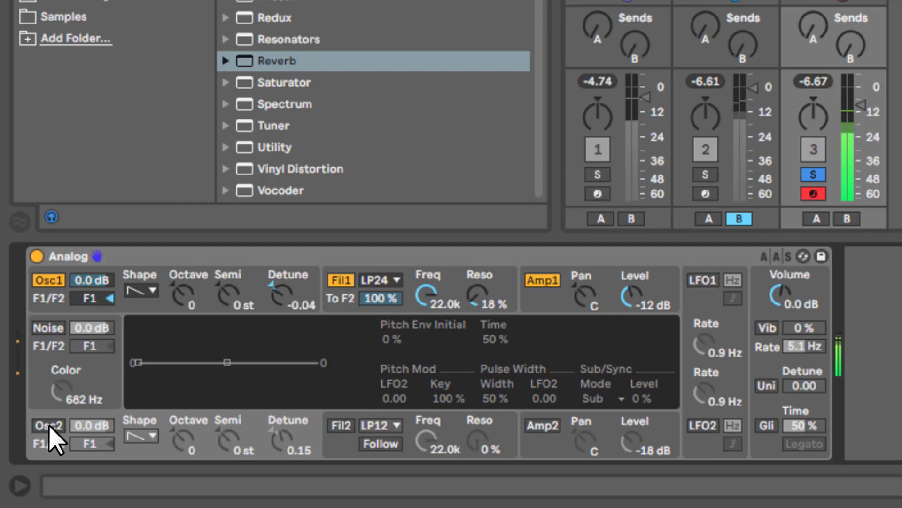
pyautogui.click(49, 426)
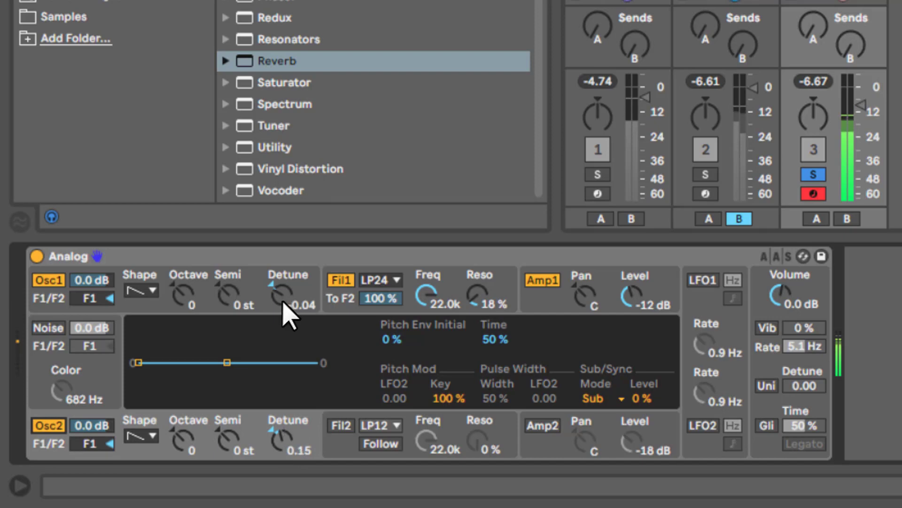
pyautogui.moveTo(292, 306); pyautogui.dragTo(281, 382)
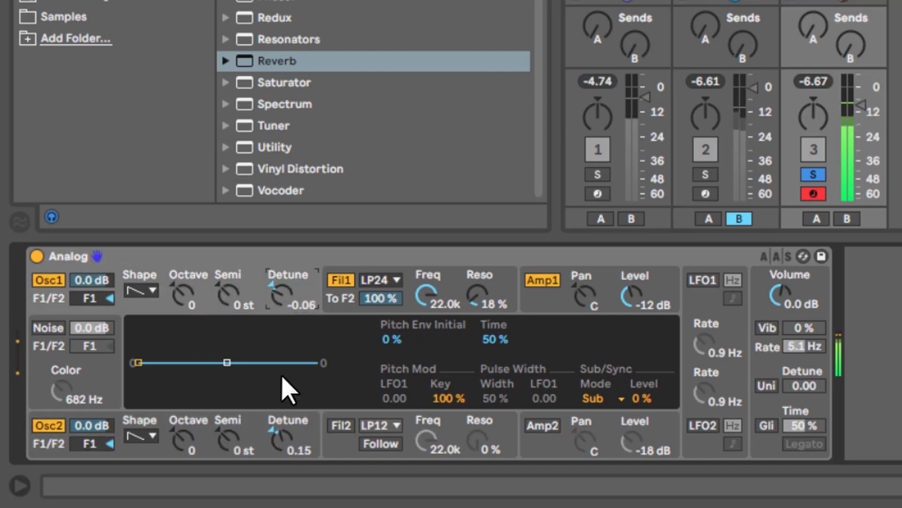
pyautogui.moveTo(280, 452)
pyautogui.mouseDown()
pyautogui.moveTo(278, 418)
pyautogui.moveTo(270, 452)
pyautogui.moveTo(284, 433)
pyautogui.moveTo(284, 456)
pyautogui.mouseUp()
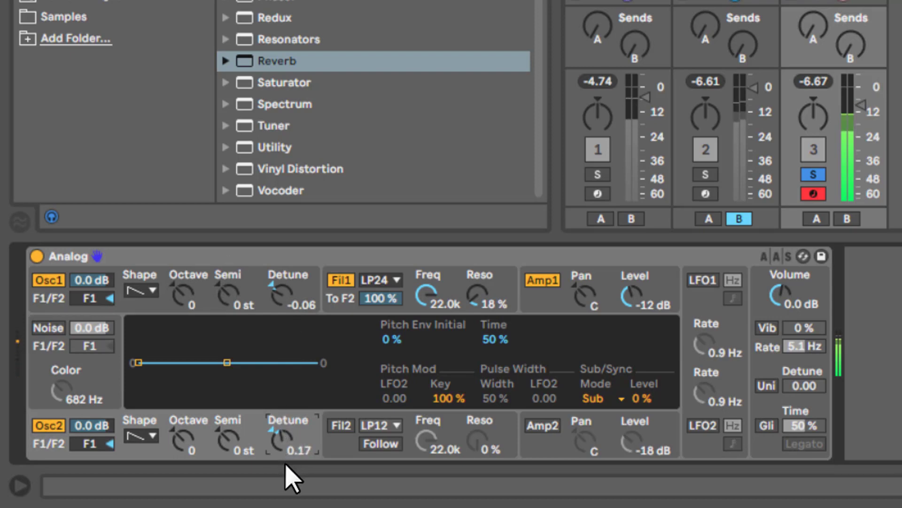
pyautogui.moveTo(291, 480); pyautogui.dragTo(282, 428)
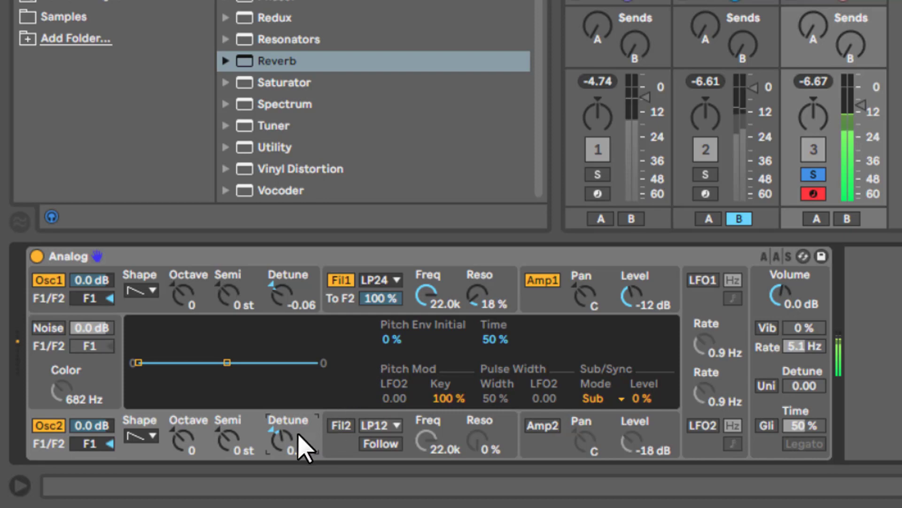
pyautogui.moveTo(297, 433); pyautogui.dragTo(283, 448)
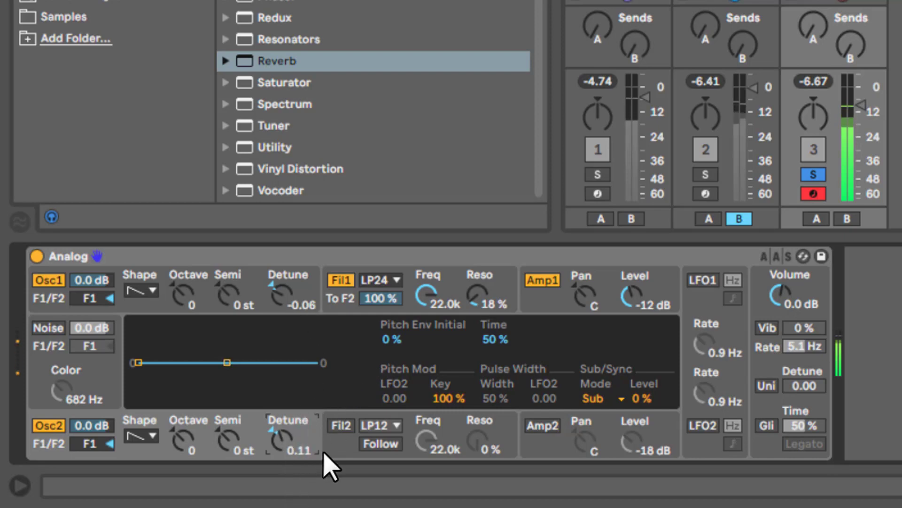
# - Enable unison and raise its detune, comparing with unison and Osc2 briefly switched off
pyautogui.click(771, 402)
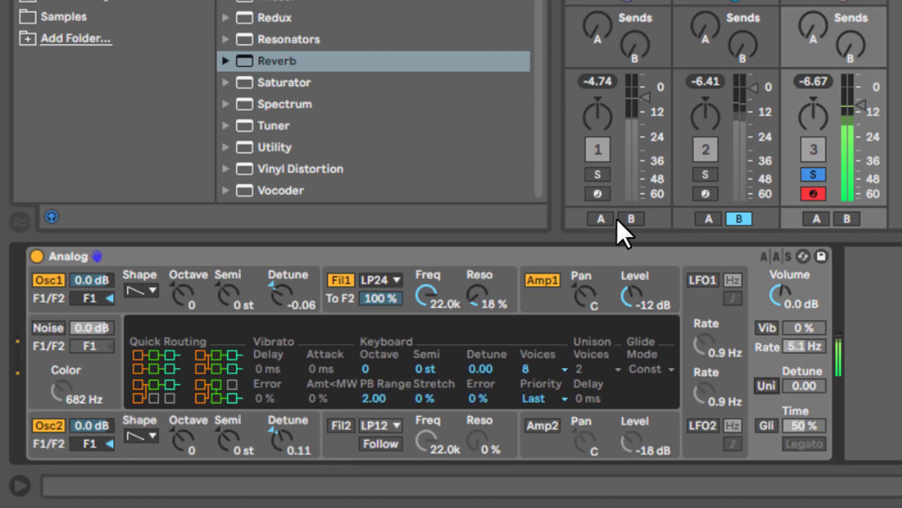
pyautogui.click(767, 386)
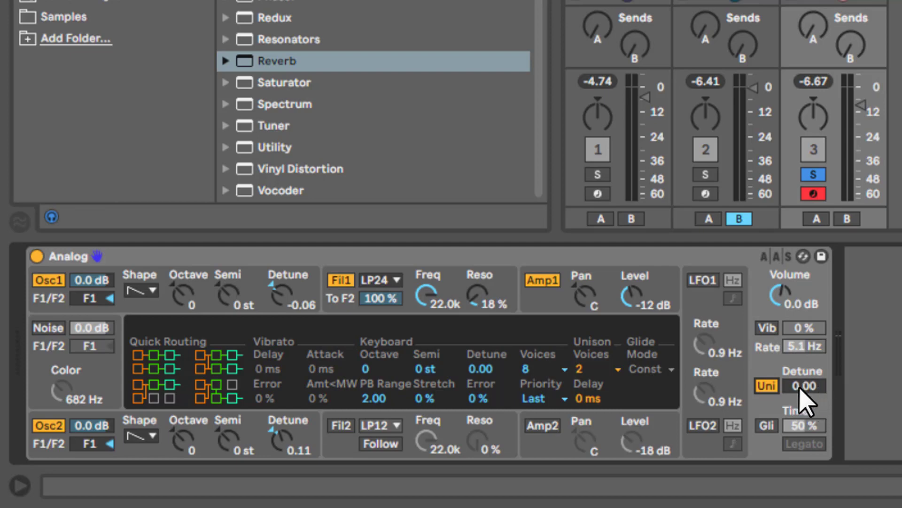
pyautogui.moveTo(816, 401); pyautogui.dragTo(816, 374)
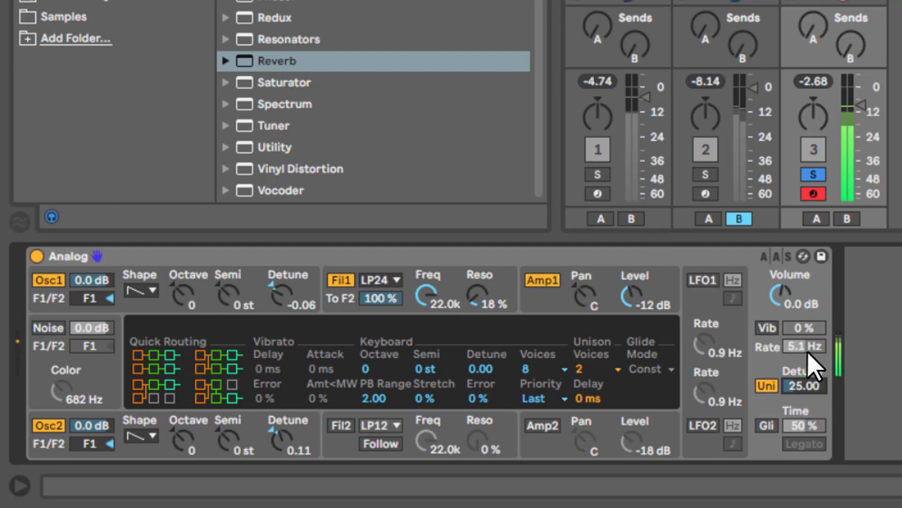
pyautogui.moveTo(808, 350); pyautogui.dragTo(806, 349)
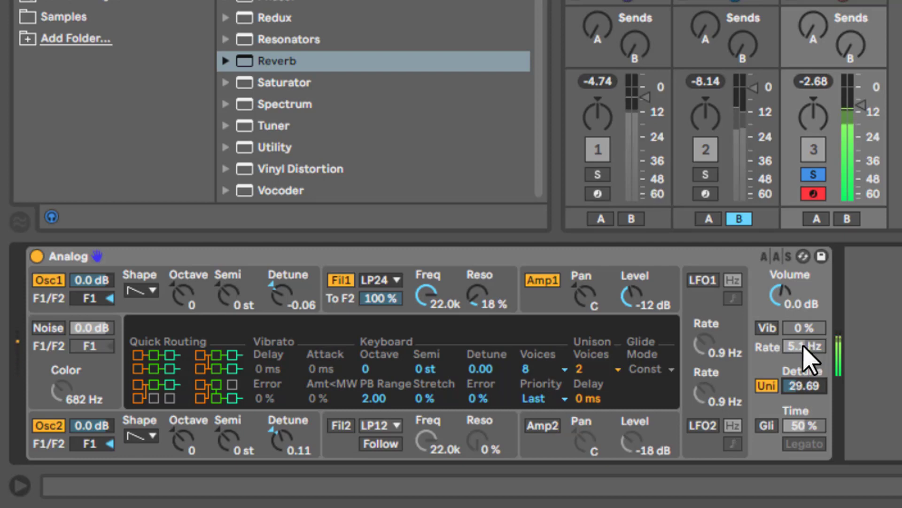
pyautogui.click(769, 386)
pyautogui.click(50, 425)
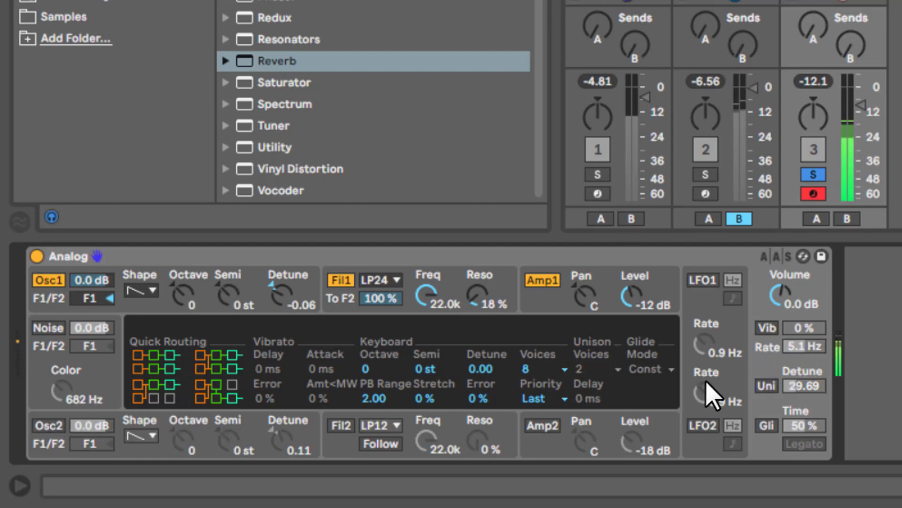
pyautogui.click(48, 426)
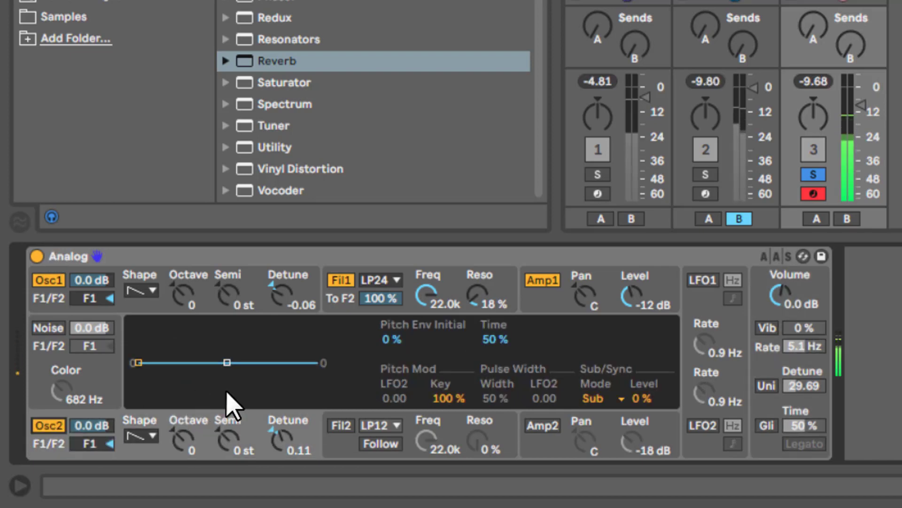
pyautogui.click(766, 385)
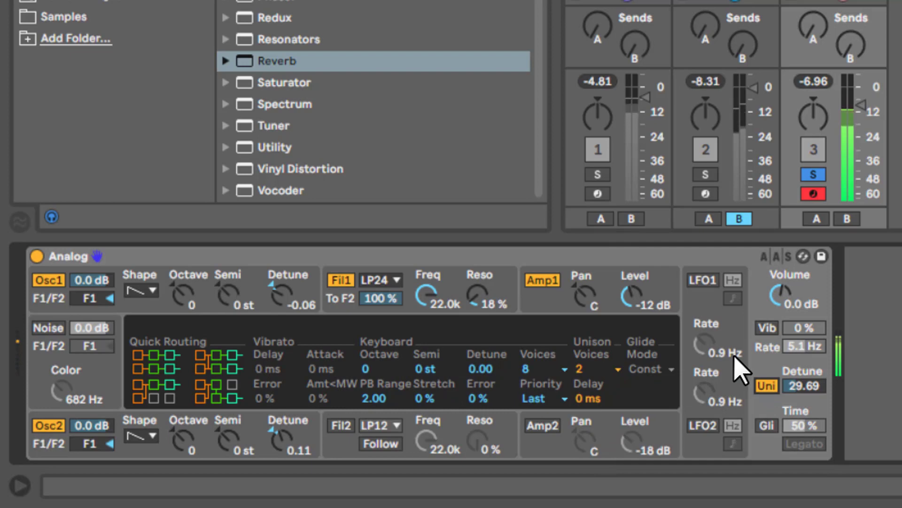
# - Set 4 unison voices, 32-voice polyphony, unison detune 27.34 and Filter 1 cutoff 974
pyautogui.click(600, 374)
pyautogui.click(596, 403)
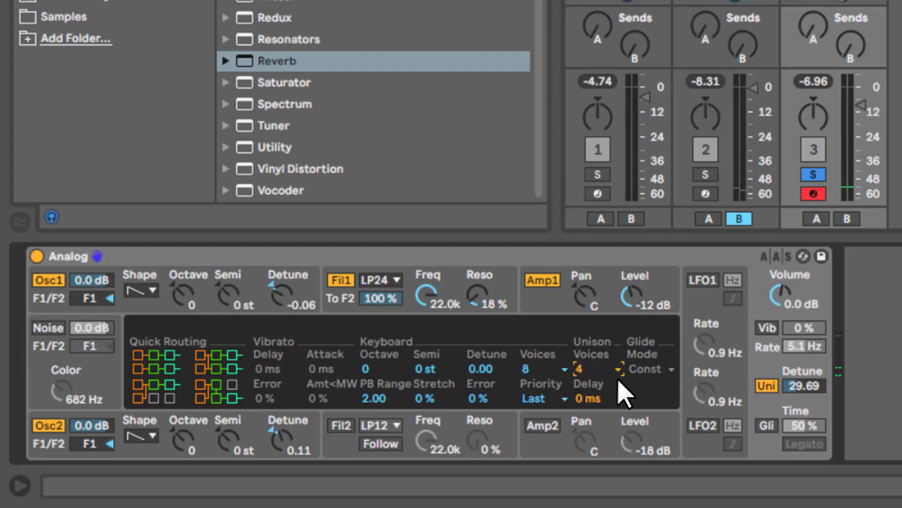
pyautogui.click(522, 370)
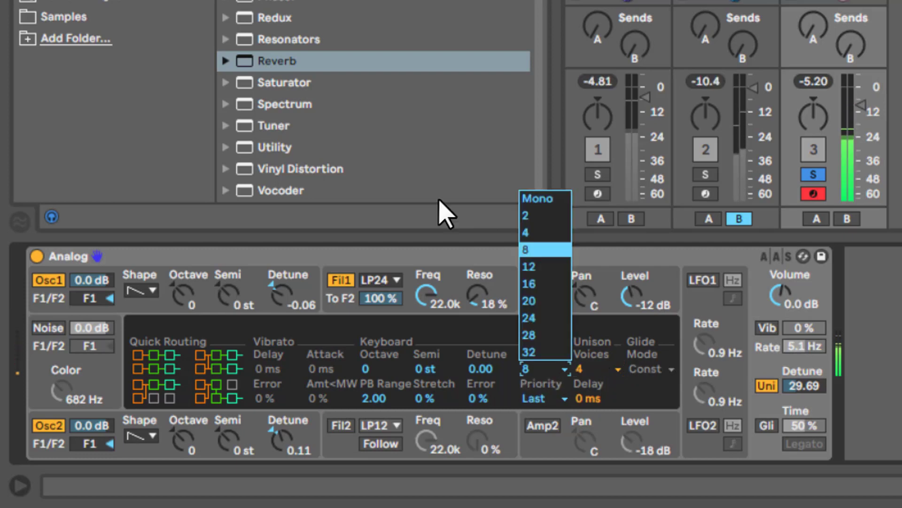
pyautogui.click(545, 352)
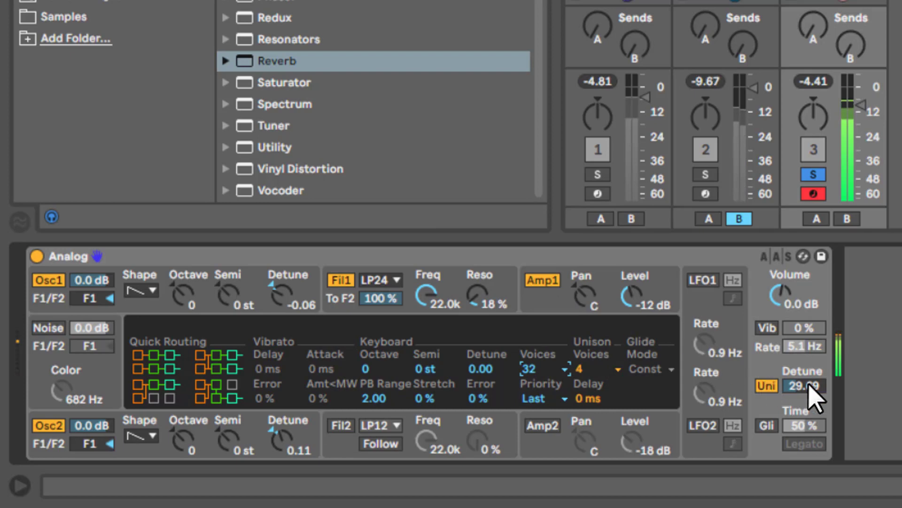
pyautogui.moveTo(815, 398)
pyautogui.mouseDown()
pyautogui.moveTo(813, 373)
pyautogui.moveTo(802, 390)
pyautogui.mouseUp()
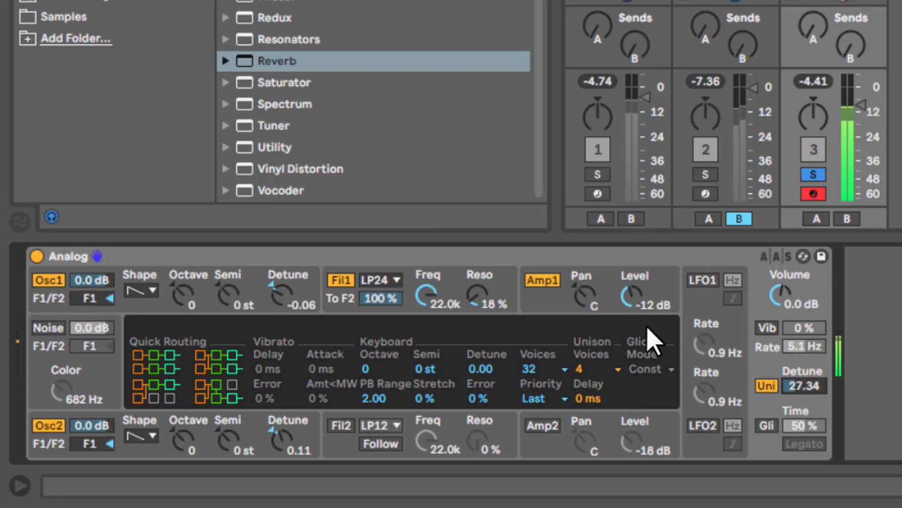
pyautogui.moveTo(437, 298); pyautogui.dragTo(466, 371)
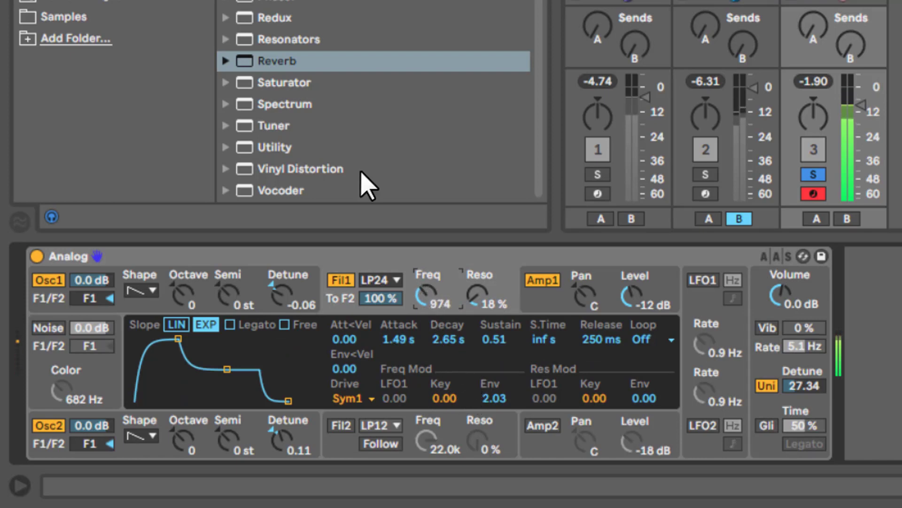
# - Add a Reverb after Analog, audition with unison and Osc2 toggled, and set Filter 1 cutoff to 519
pyautogui.doubleClick(284, 62)
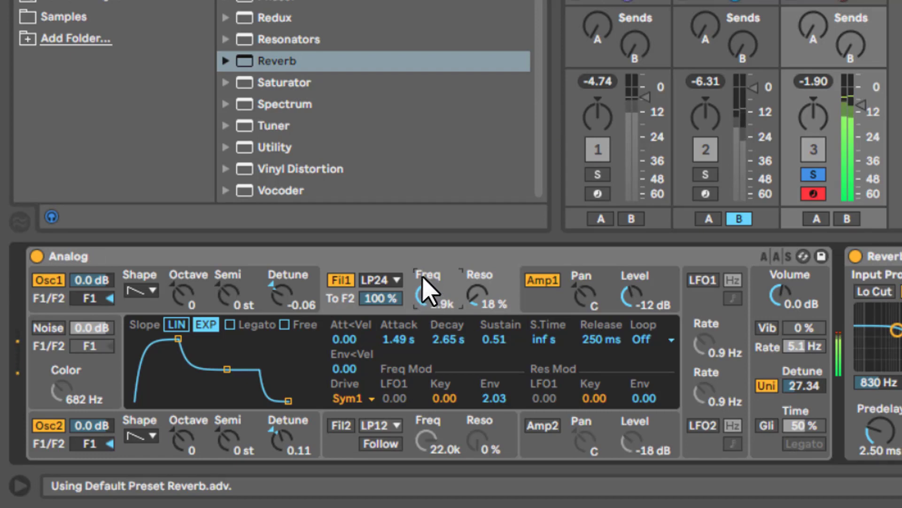
pyautogui.moveTo(423, 271); pyautogui.dragTo(423, 291)
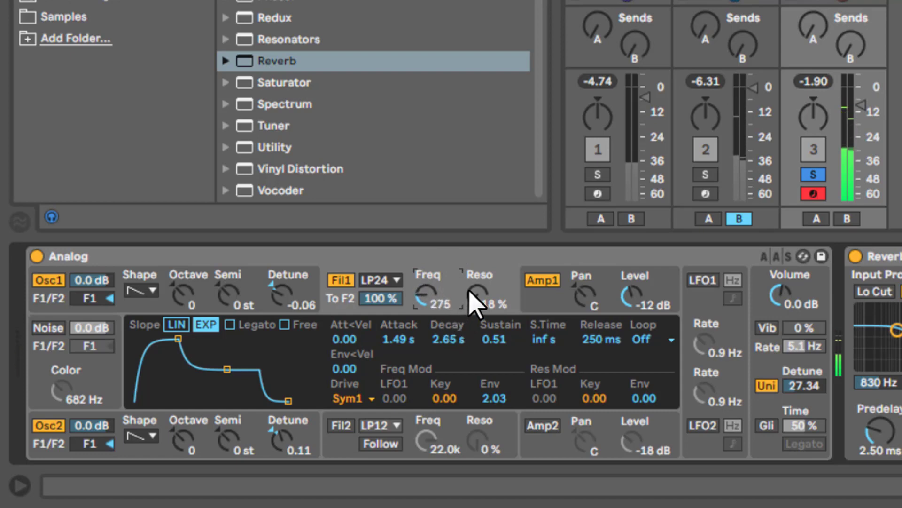
pyautogui.click(767, 385)
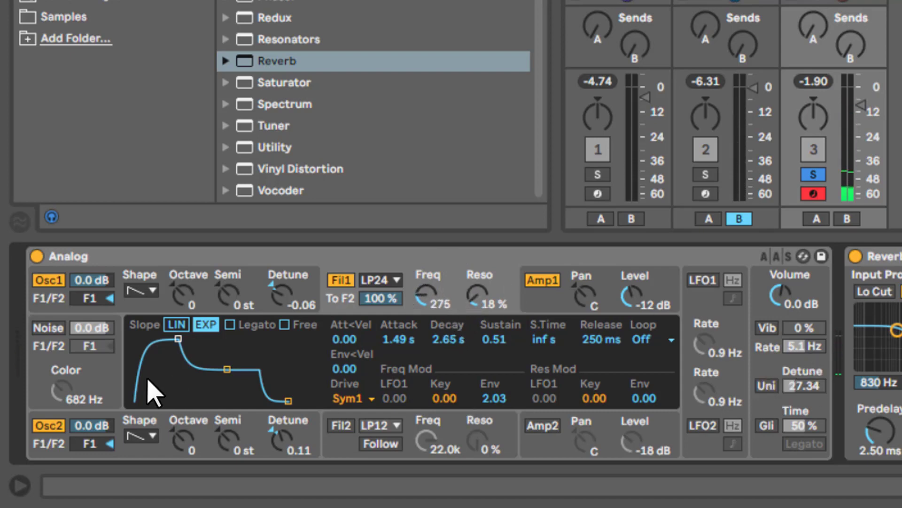
pyautogui.click(49, 425)
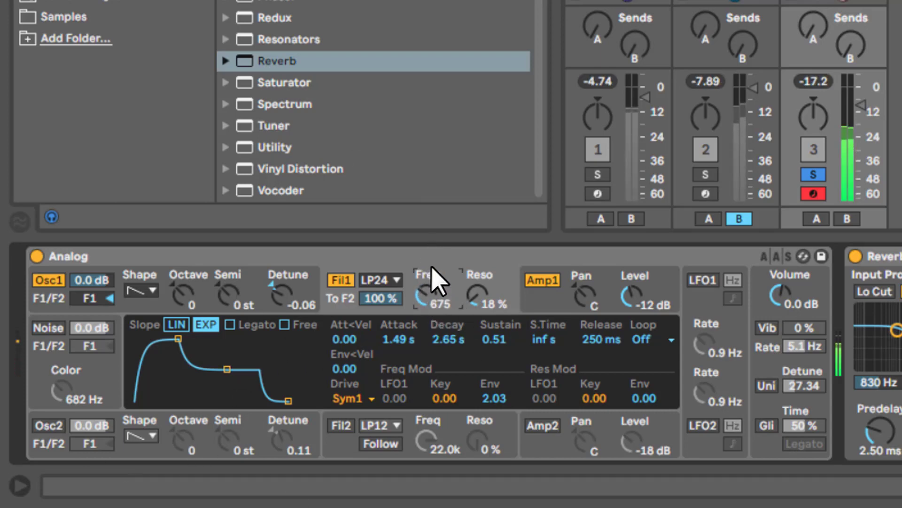
pyautogui.click(49, 426)
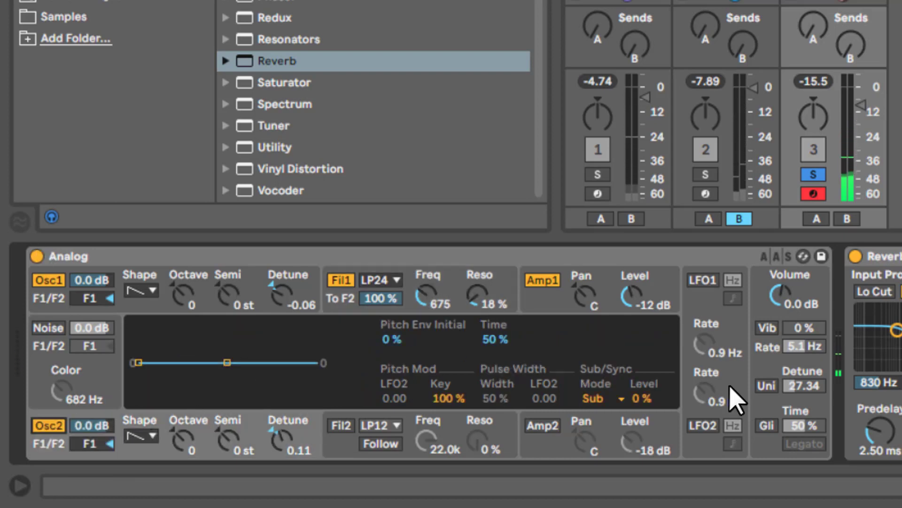
pyautogui.click(765, 386)
pyautogui.click(425, 297)
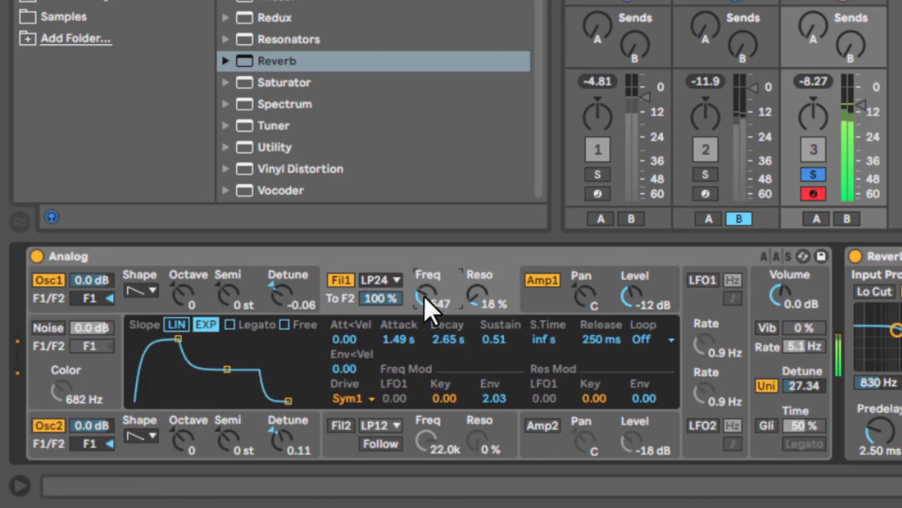
pyautogui.moveTo(425, 297)
pyautogui.mouseDown()
pyautogui.moveTo(431, 256)
pyautogui.moveTo(432, 299)
pyautogui.mouseUp()
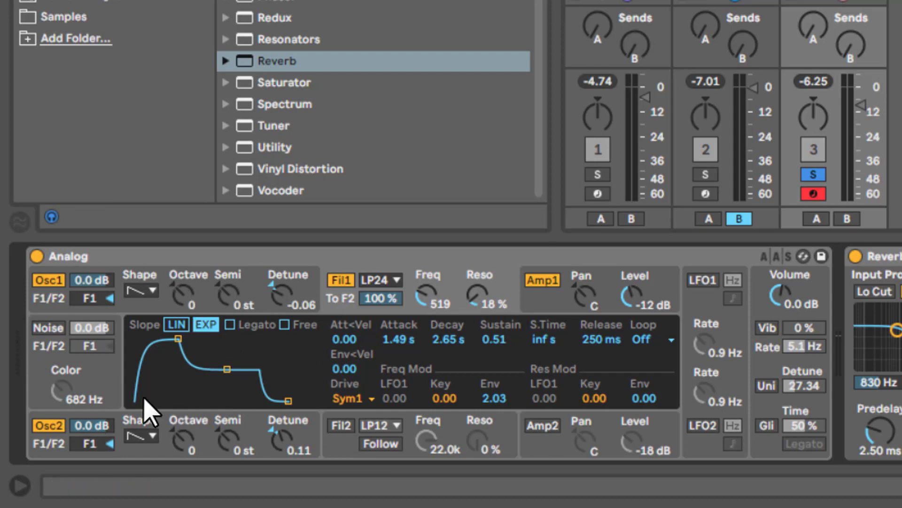
# - Reset both oscillator detunes to zero, open up Filter 1 cutoff, and make Osc1 a sine
pyautogui.doubleClick(278, 296)
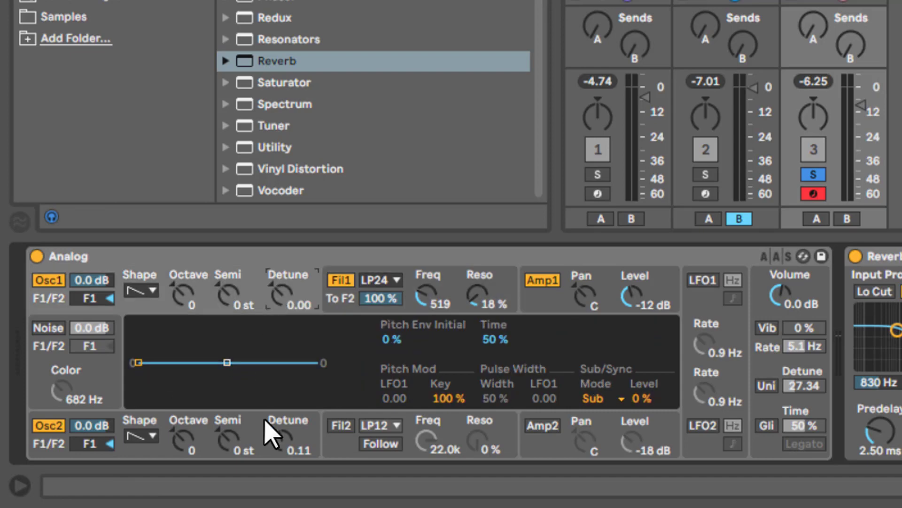
pyautogui.doubleClick(276, 436)
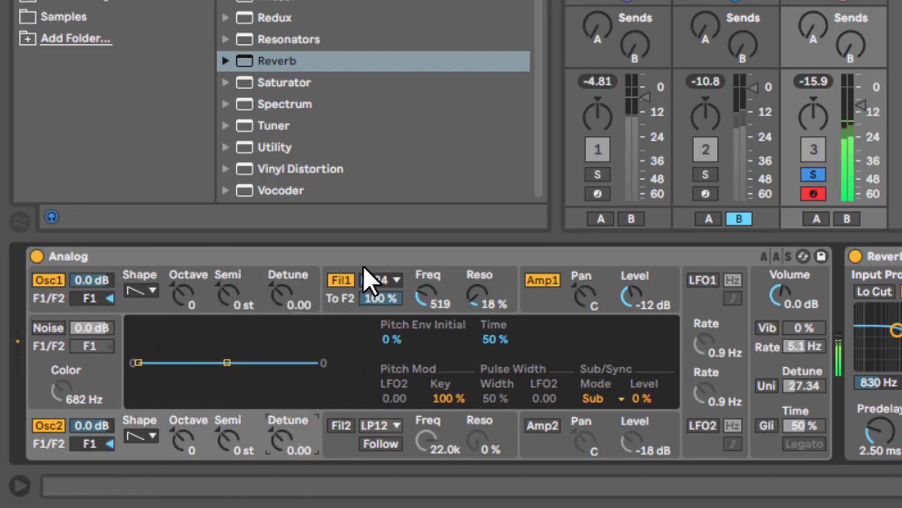
pyautogui.moveTo(428, 304); pyautogui.dragTo(429, 234)
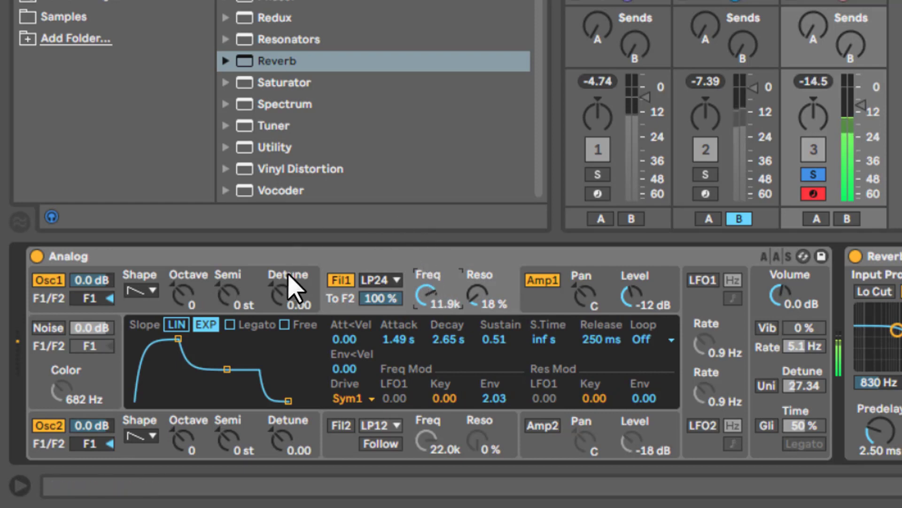
pyautogui.click(264, 279)
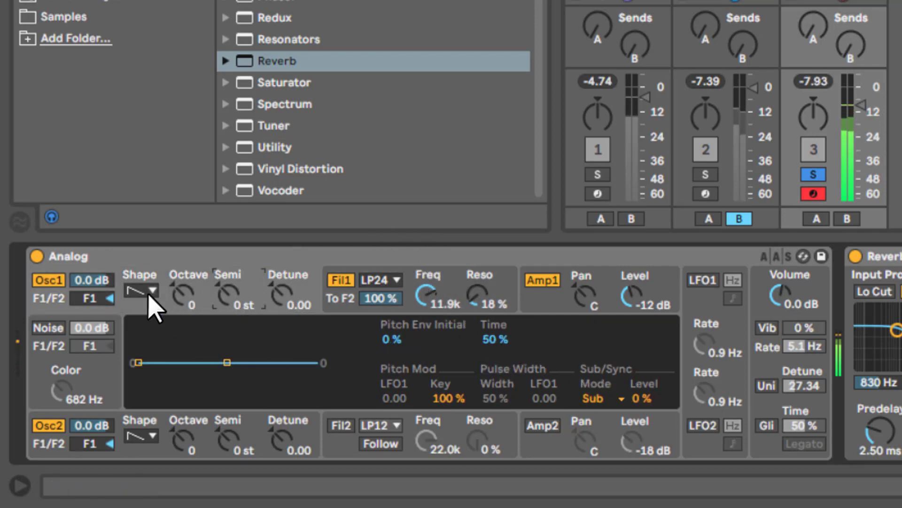
pyautogui.press('Down')
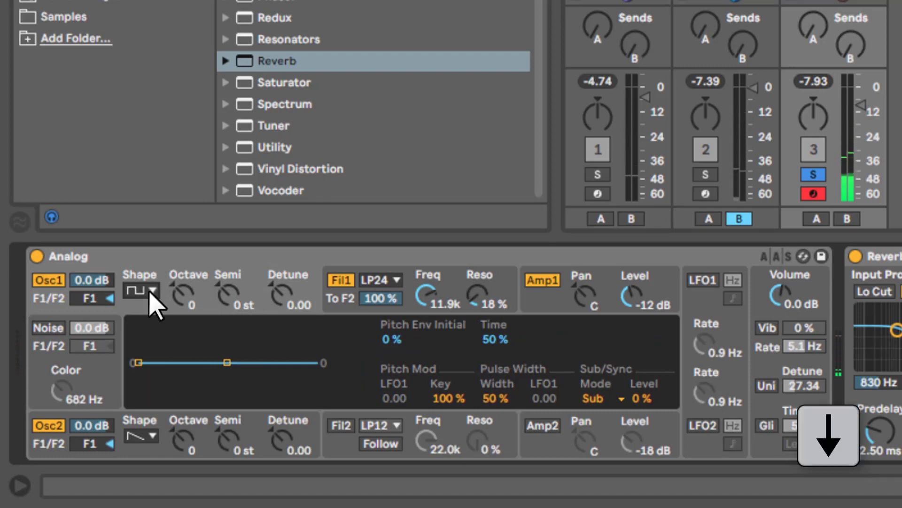
pyautogui.press('Up')
pyautogui.press('Up')
# - Make oscillator 2 a sine wave pitched one octave up
pyautogui.click(141, 432)
pyautogui.press('Up')
pyautogui.press('Up')
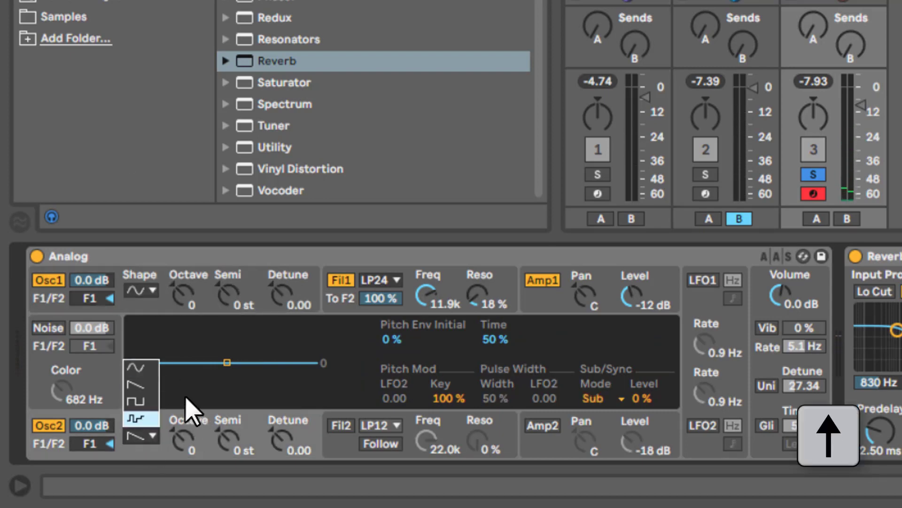
pyautogui.press('Return')
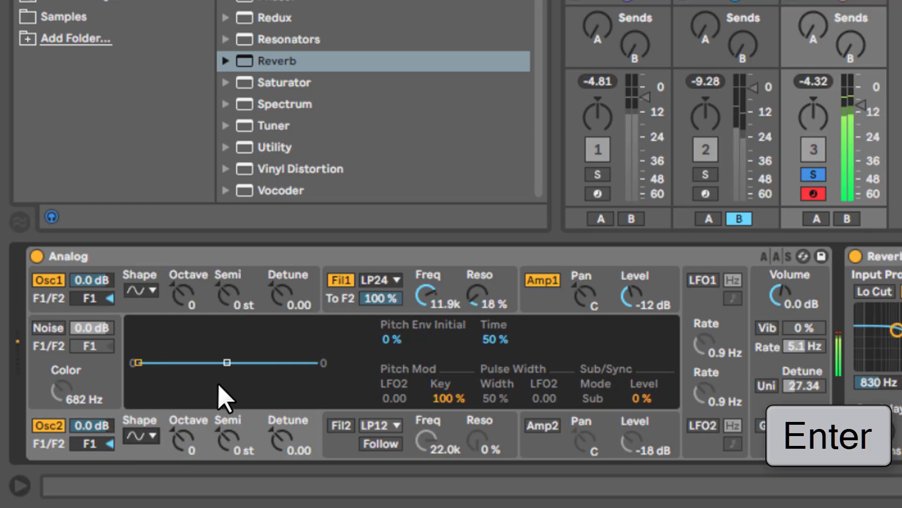
pyautogui.click(190, 444)
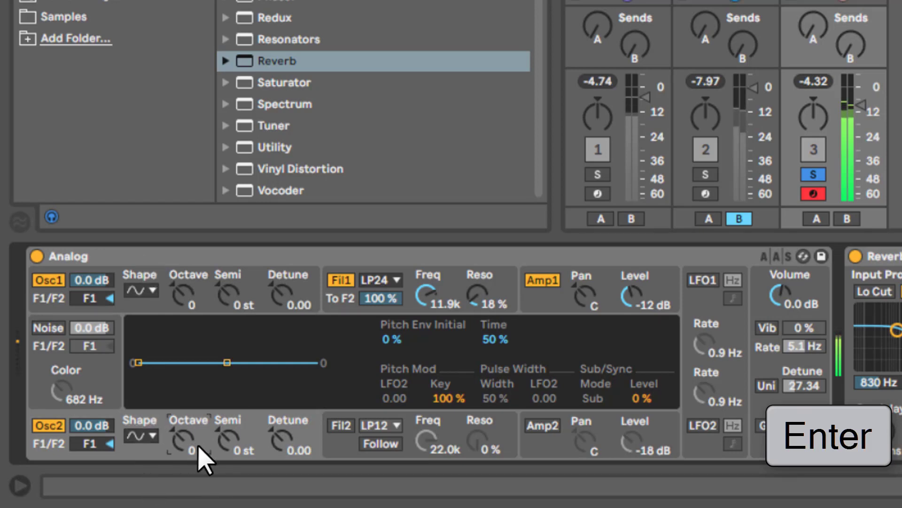
pyautogui.press('Up')
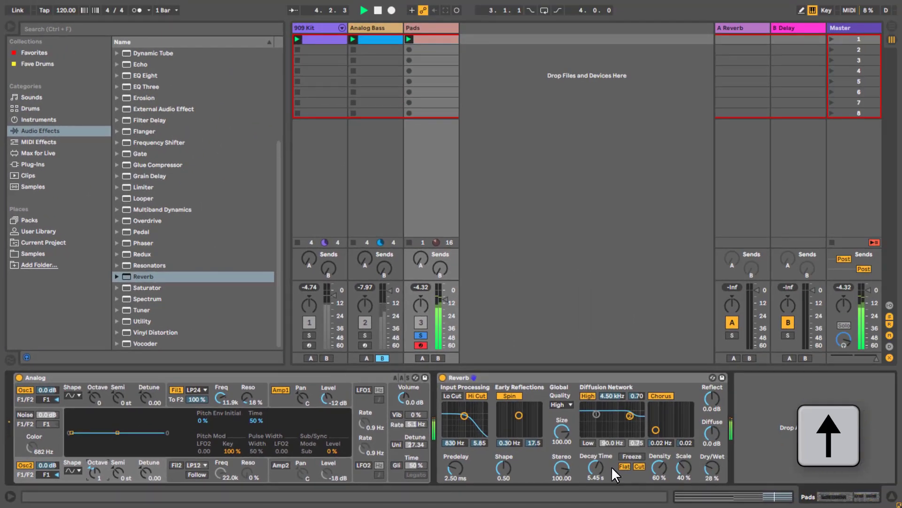
# - Set Reverb decay 2.01 s and Dry/Wet 24%, lower Osc2 level, and insert a Chorus before Reverb
pyautogui.moveTo(595, 469); pyautogui.dragTo(596, 480)
pyautogui.moveTo(712, 464); pyautogui.dragTo(709, 467)
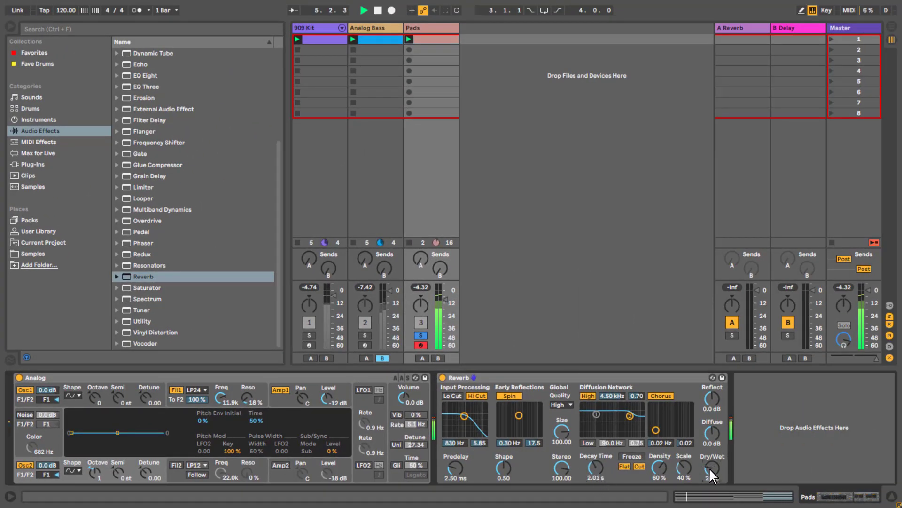
pyautogui.scroll(6, 159, 152)
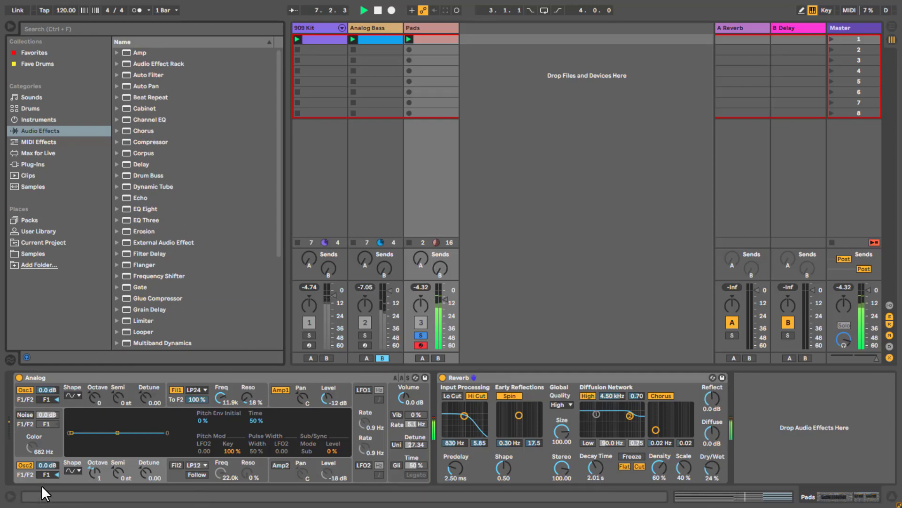
pyautogui.moveTo(51, 467)
pyautogui.mouseDown()
pyautogui.moveTo(56, 495)
pyautogui.moveTo(61, 470)
pyautogui.mouseUp()
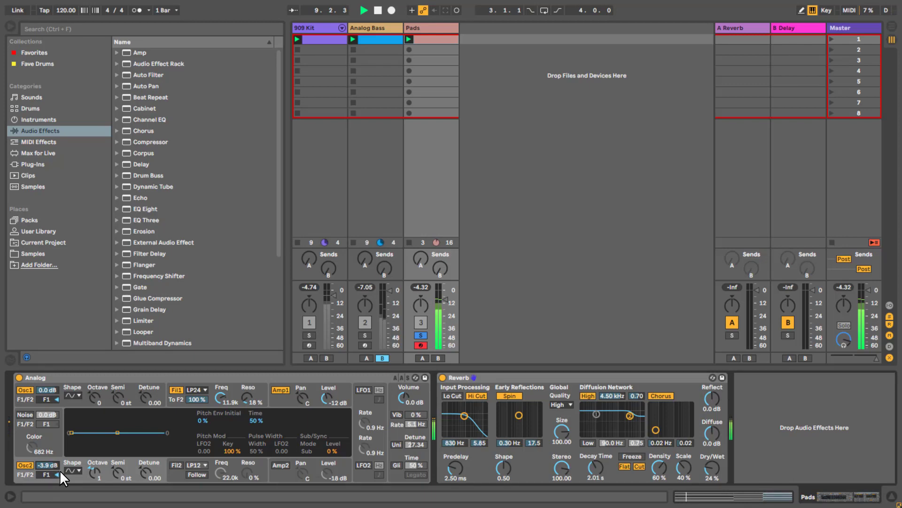
pyautogui.moveTo(133, 132); pyautogui.dragTo(526, 426)
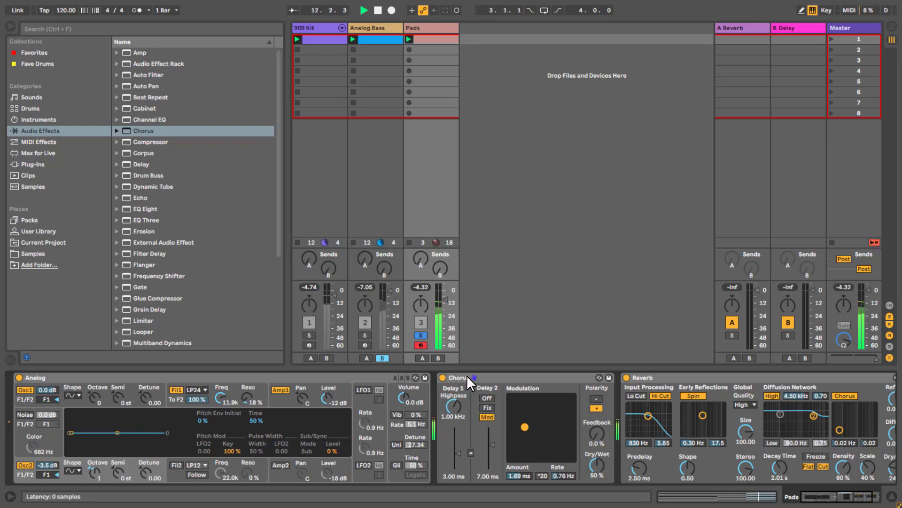
# - Set Reverb Dry/Wet to 31% and Pads to -5.35 dB, auditioning Analog Bass solo before clearing solos
pyautogui.hscroll(4, 846, 465)
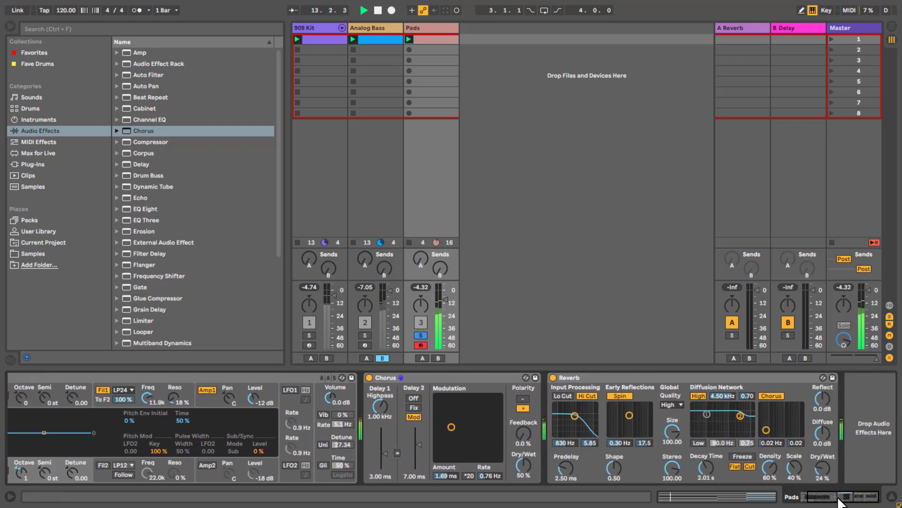
pyautogui.moveTo(816, 461); pyautogui.dragTo(708, 468)
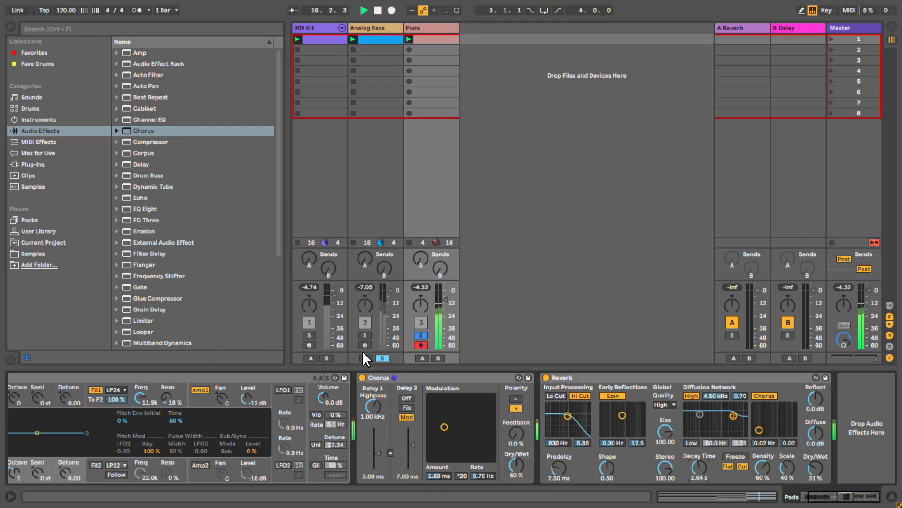
pyautogui.click(370, 334)
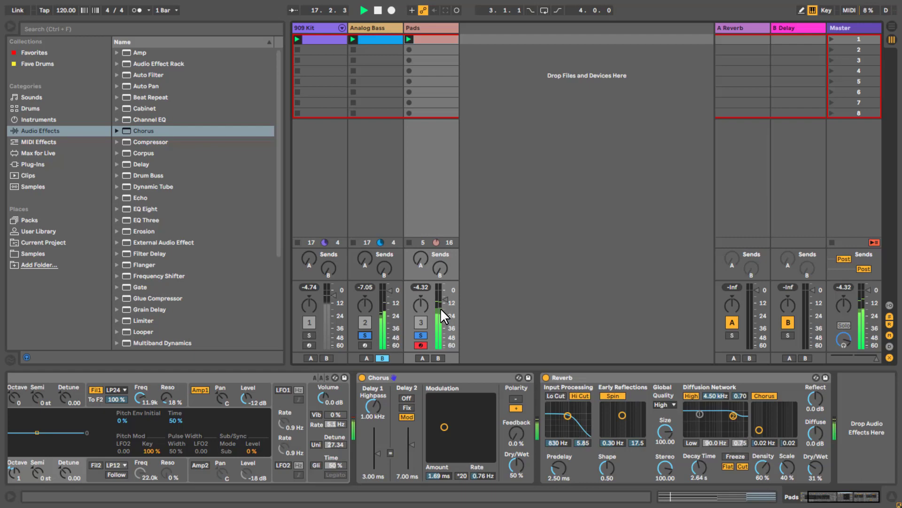
pyautogui.moveTo(447, 297); pyautogui.dragTo(450, 293)
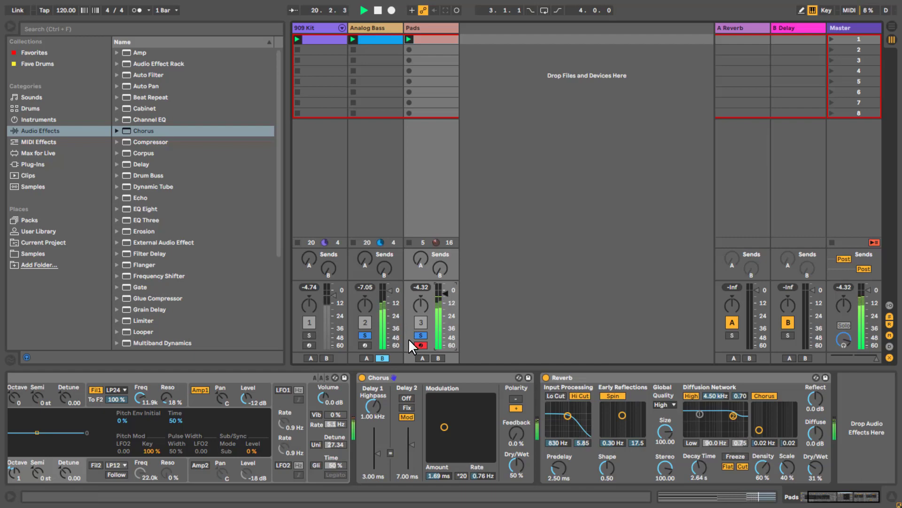
pyautogui.click(421, 336)
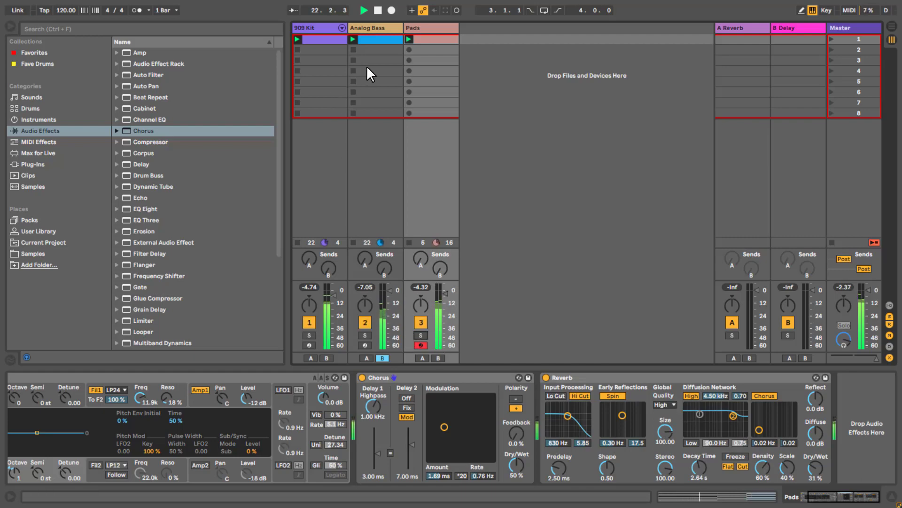
# - Show the Analog Bass synth, lower its Filter 1 cutoff to 63, and list the Samples folders
pyautogui.click(371, 28)
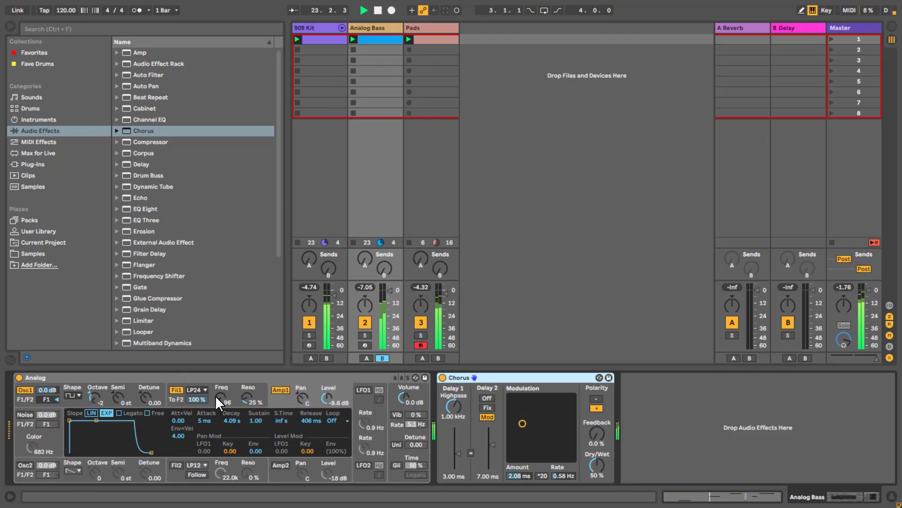
pyautogui.moveTo(221, 400); pyautogui.dragTo(215, 398)
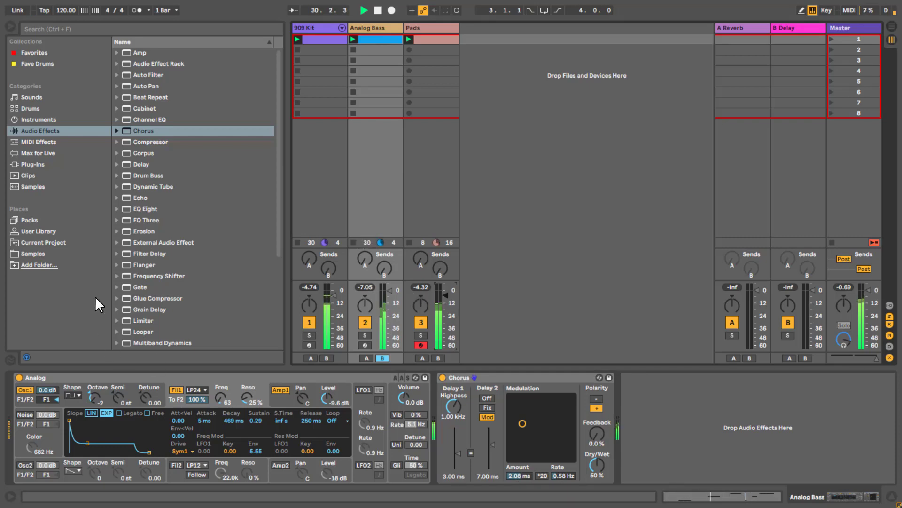
pyautogui.click(46, 253)
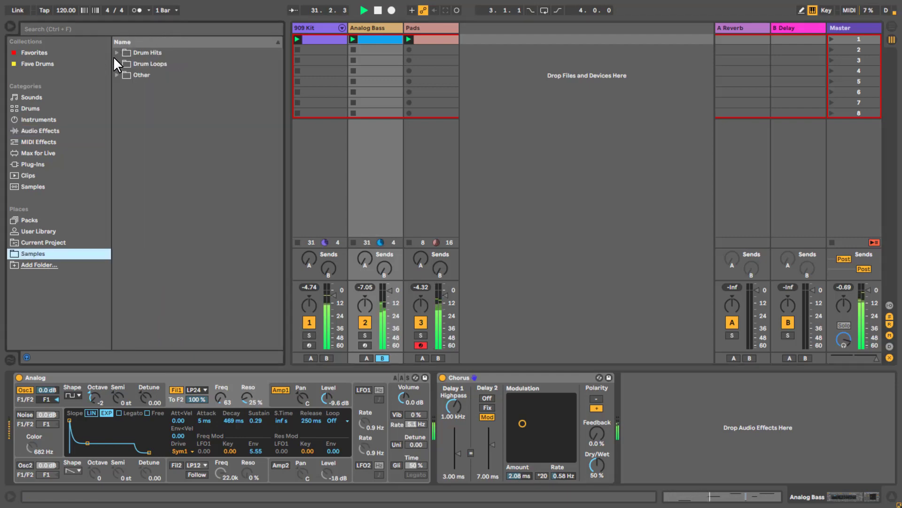
# - Search the browser for 'fingers' and drag the Mr_Fingers-Can_You_Feel_It acapella onto a new track
pyautogui.click(117, 75)
pyautogui.click(117, 28)
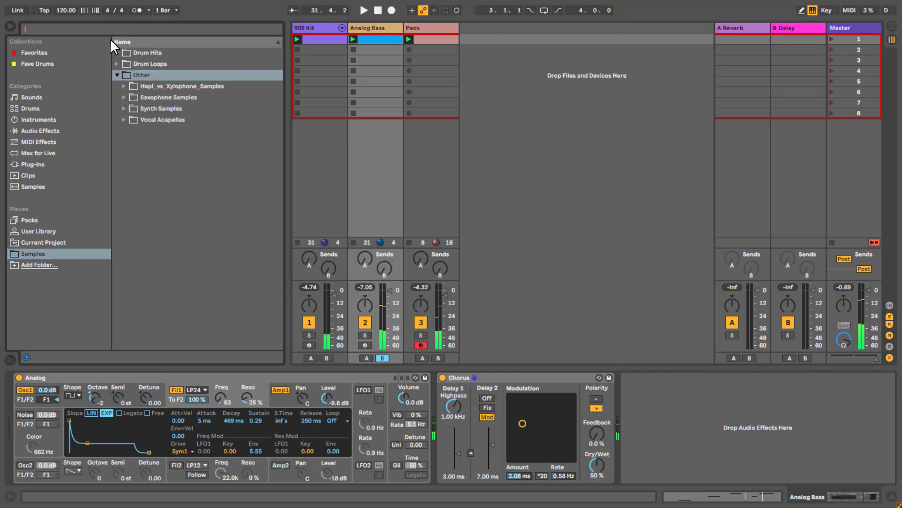
pyautogui.write('fingers')
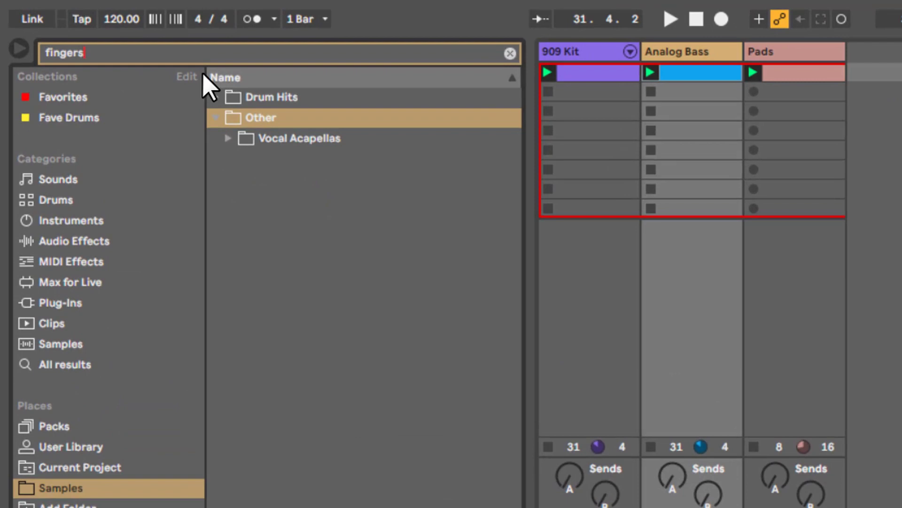
pyautogui.click(228, 138)
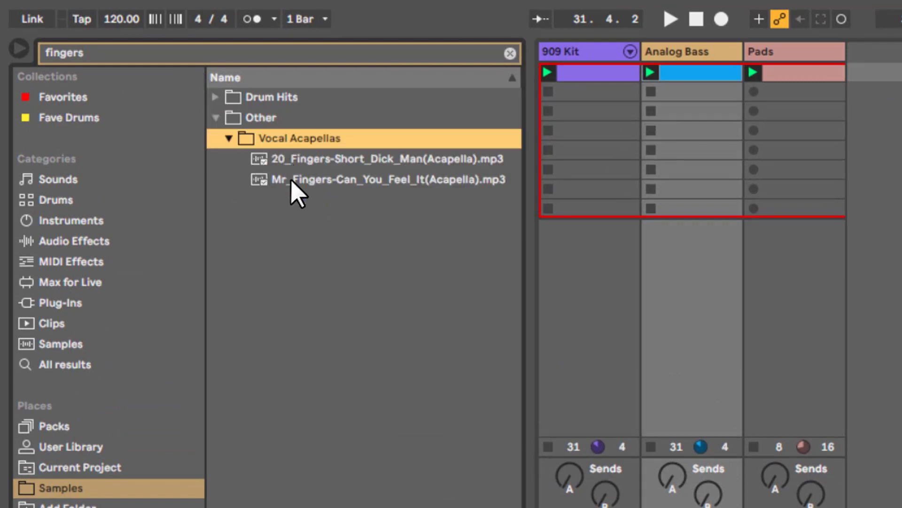
pyautogui.moveTo(294, 180); pyautogui.dragTo(895, 76)
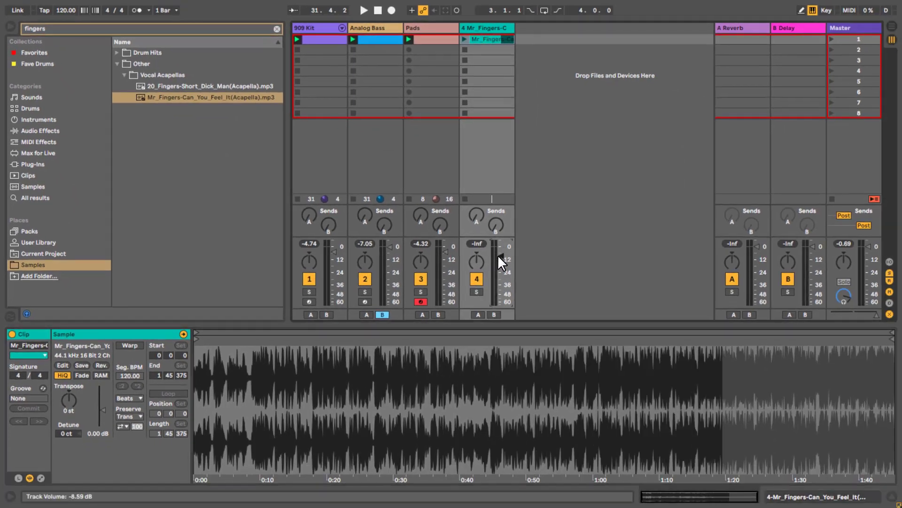
# - Launch the acapella clip, lower its fader to -7.35 dB, and clear the browser search
pyautogui.click(464, 39)
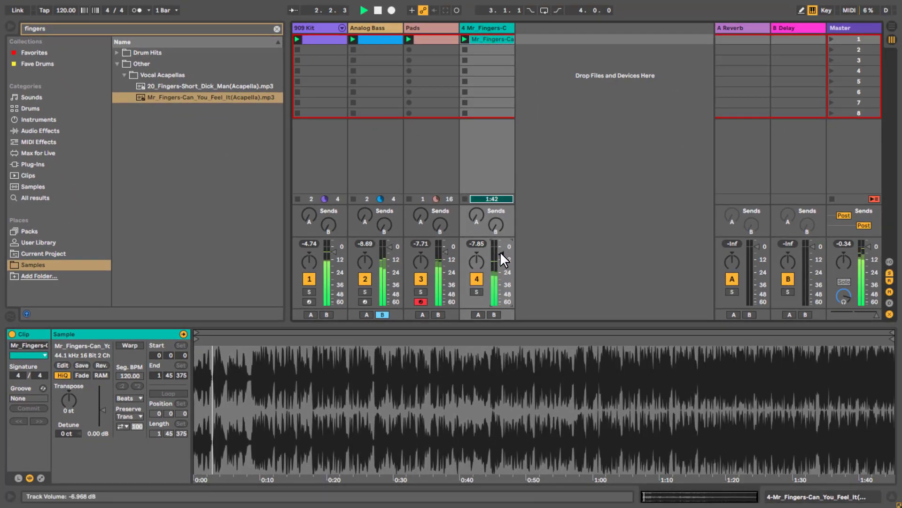
pyautogui.moveTo(501, 253); pyautogui.dragTo(502, 256)
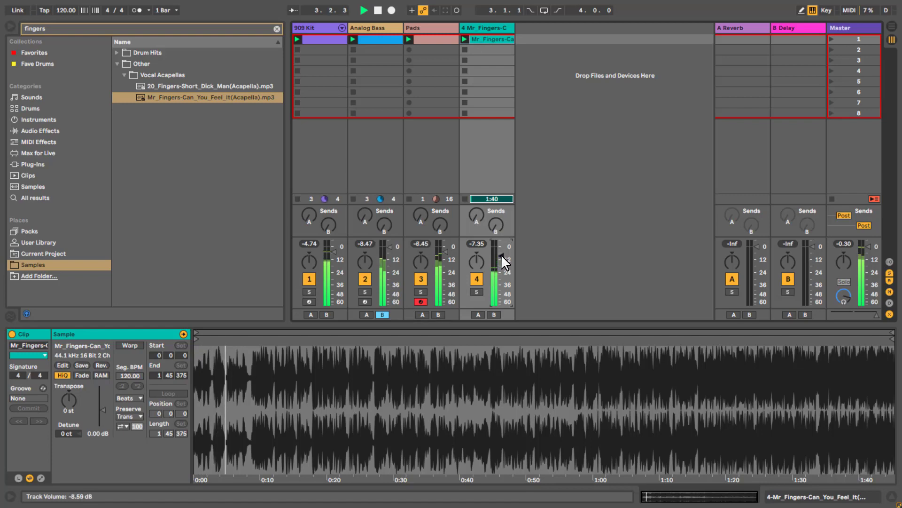
pyautogui.click(276, 29)
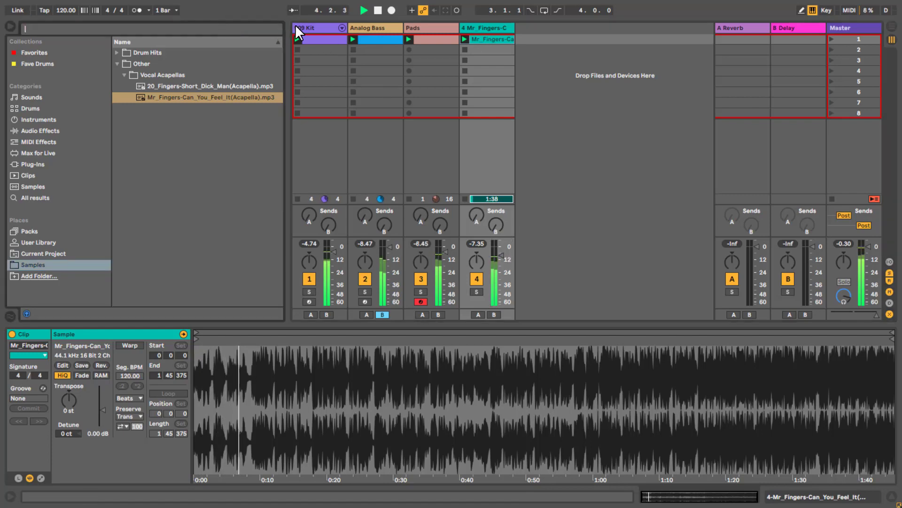
# - On the Analog Bass synth, set Filter 1 frequency to 78 and resonance to 17 %
pyautogui.click(364, 30)
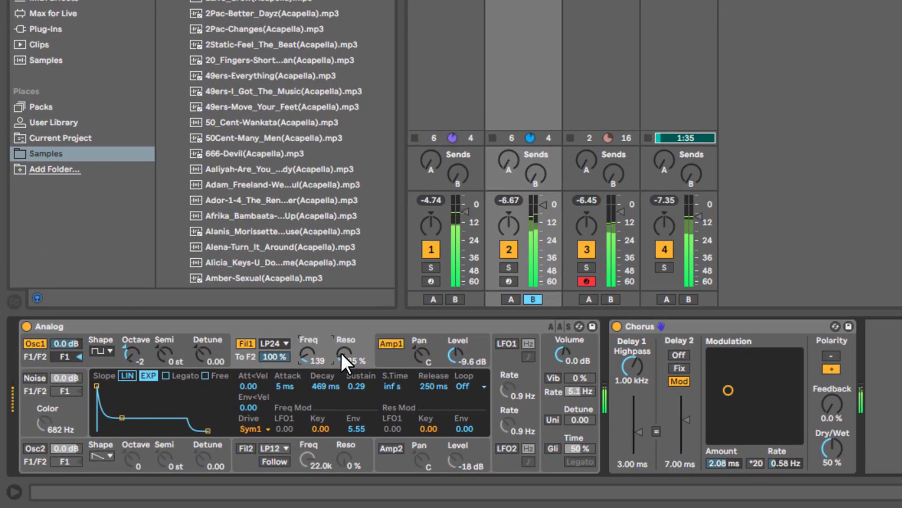
pyautogui.moveTo(333, 357)
pyautogui.mouseDown()
pyautogui.moveTo(335, 331)
pyautogui.moveTo(312, 355)
pyautogui.moveTo(318, 366)
pyautogui.moveTo(337, 365)
pyautogui.moveTo(303, 355)
pyautogui.moveTo(342, 359)
pyautogui.mouseUp()
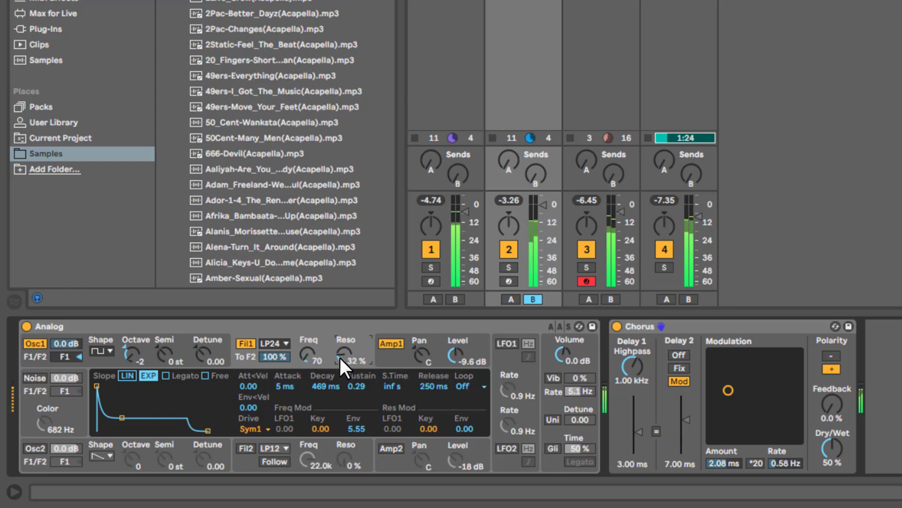
pyautogui.moveTo(334, 354); pyautogui.dragTo(323, 344)
pyautogui.click(305, 350)
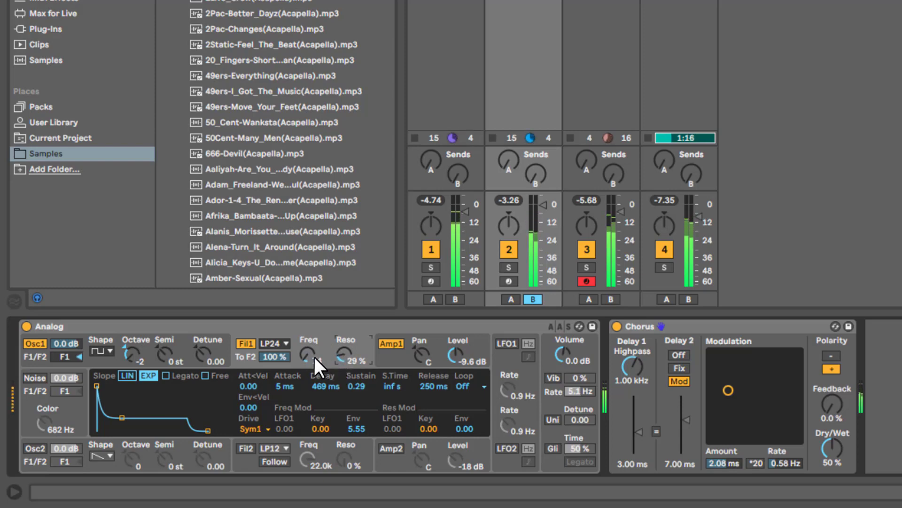
pyautogui.moveTo(306, 355); pyautogui.dragTo(300, 348)
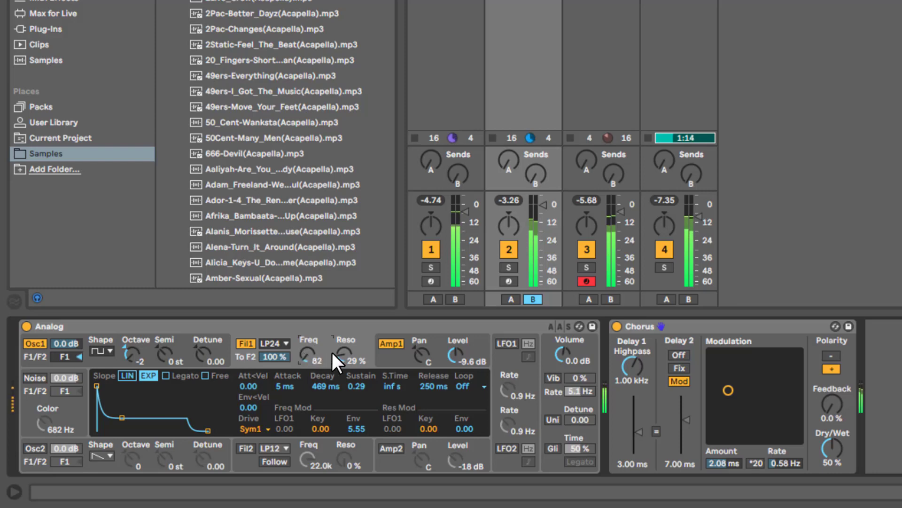
pyautogui.moveTo(309, 354); pyautogui.dragTo(312, 358)
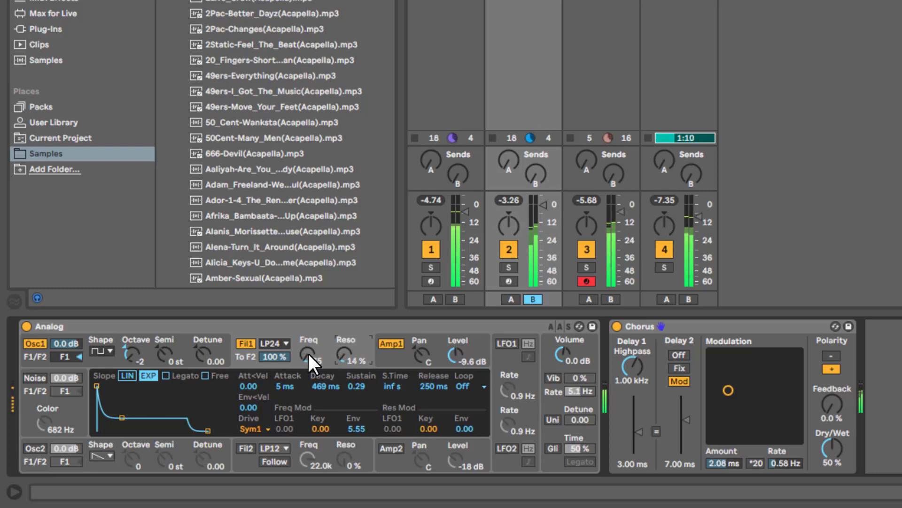
pyautogui.moveTo(345, 351); pyautogui.dragTo(336, 352)
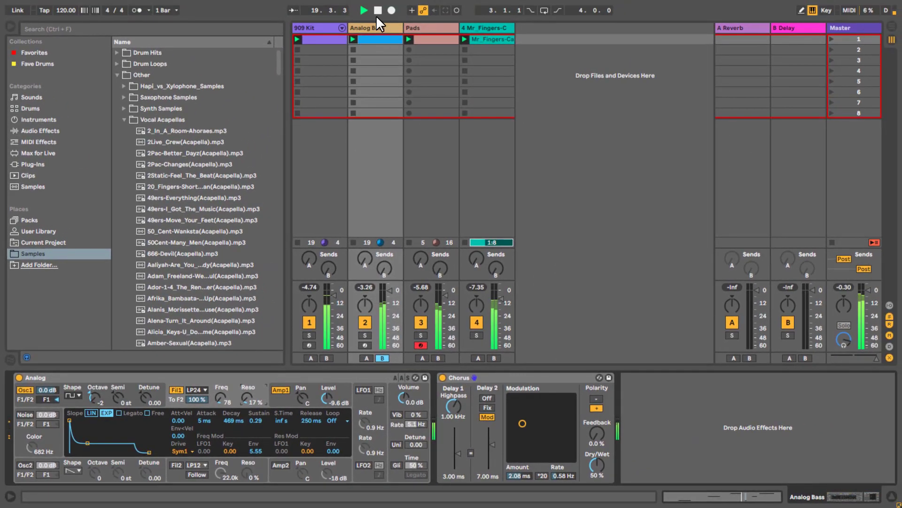
# - Open the 909 Kit clip, select and deselect the Kick 909 notes, show its devices and lower its fader
pyautogui.doubleClick(301, 39)
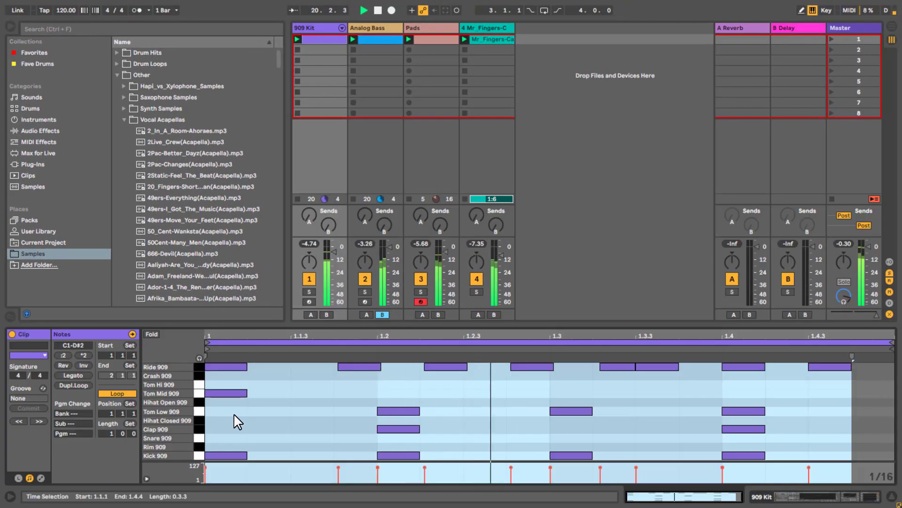
pyautogui.click(197, 454)
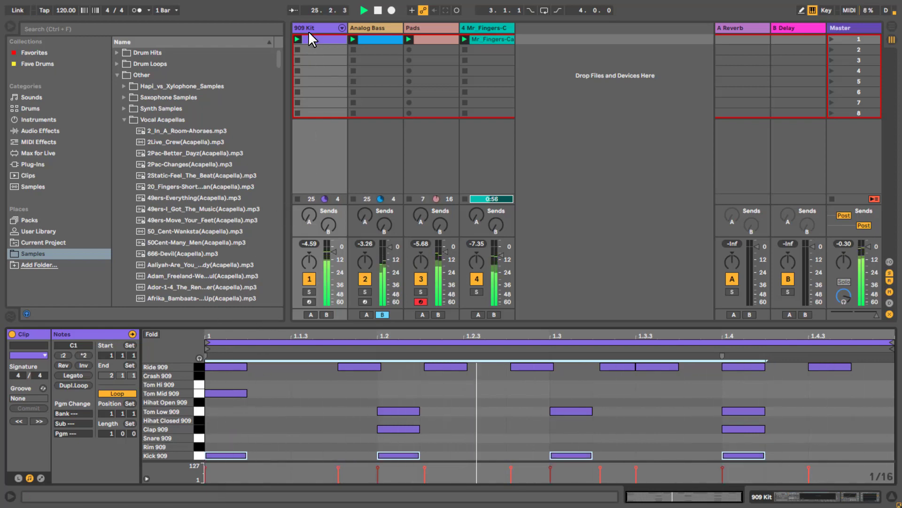
pyautogui.click(249, 21)
pyautogui.hotkey('shift', 'Tab')
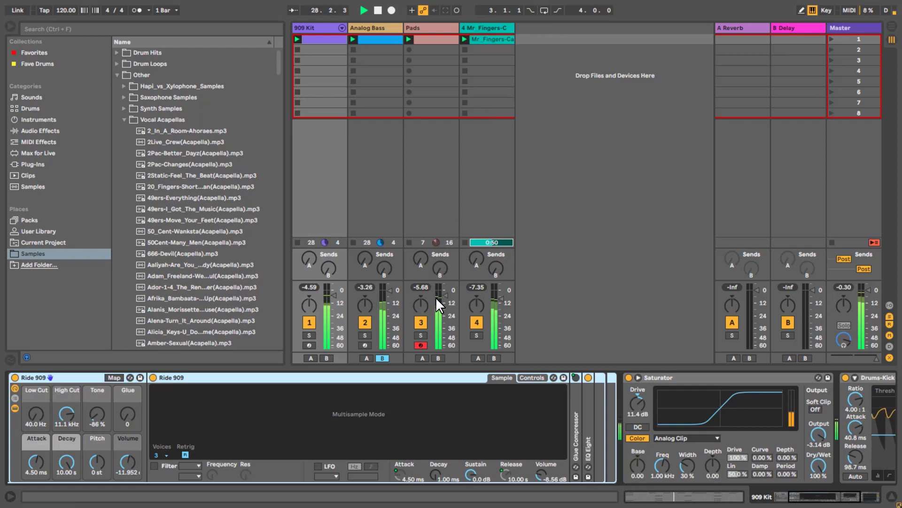
pyautogui.moveTo(337, 304); pyautogui.dragTo(333, 334)
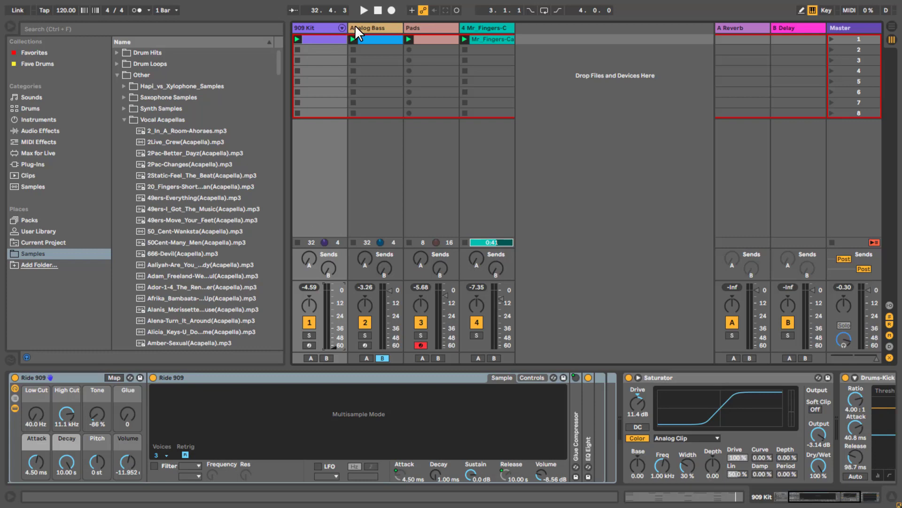
# - Select the 909 Kit, Analog Bass and Pads tracks in turn, ending on the Pads device chain
pyautogui.click(310, 27)
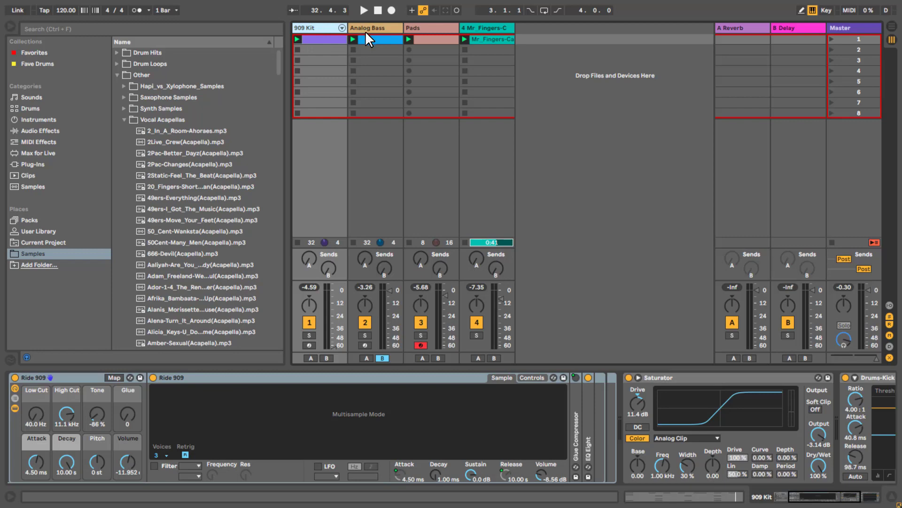
pyautogui.click(369, 39)
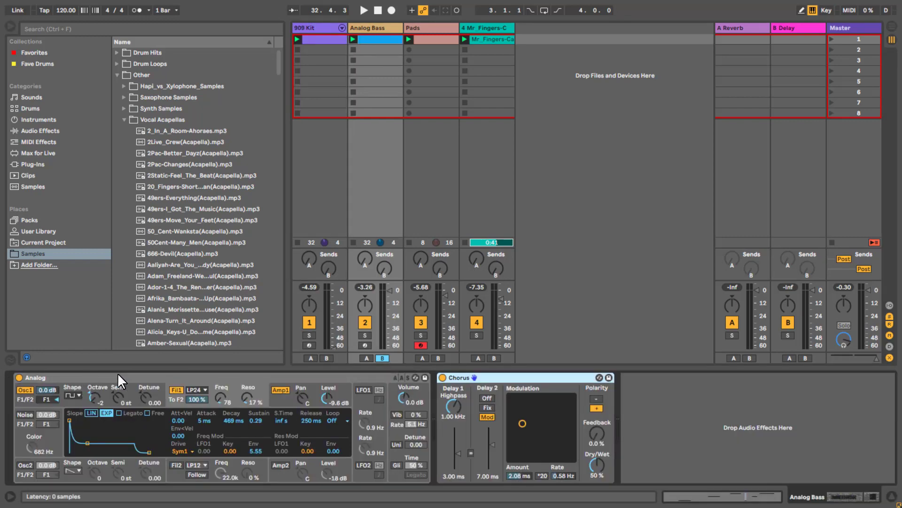
pyautogui.click(433, 34)
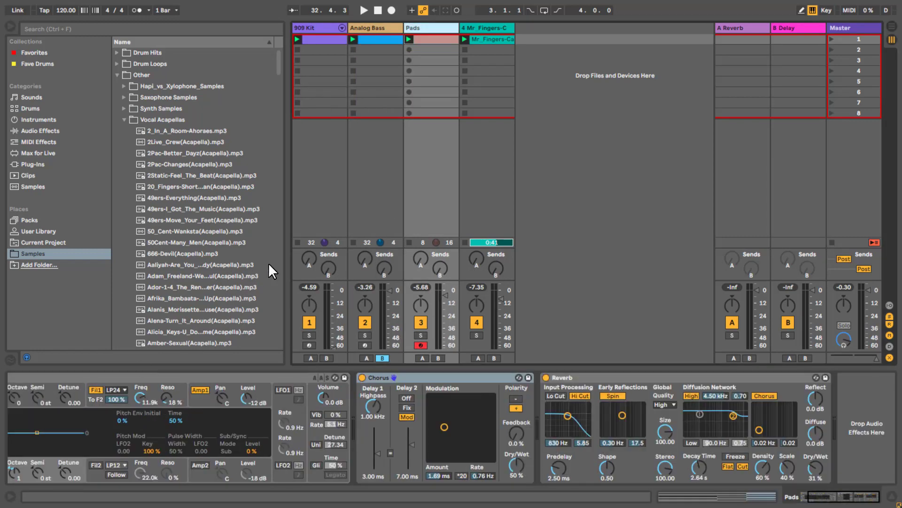
# - Collapse the Vocal Acapellas and Other browser folders and scroll Device View to show the whole pad synth
pyautogui.click(123, 114)
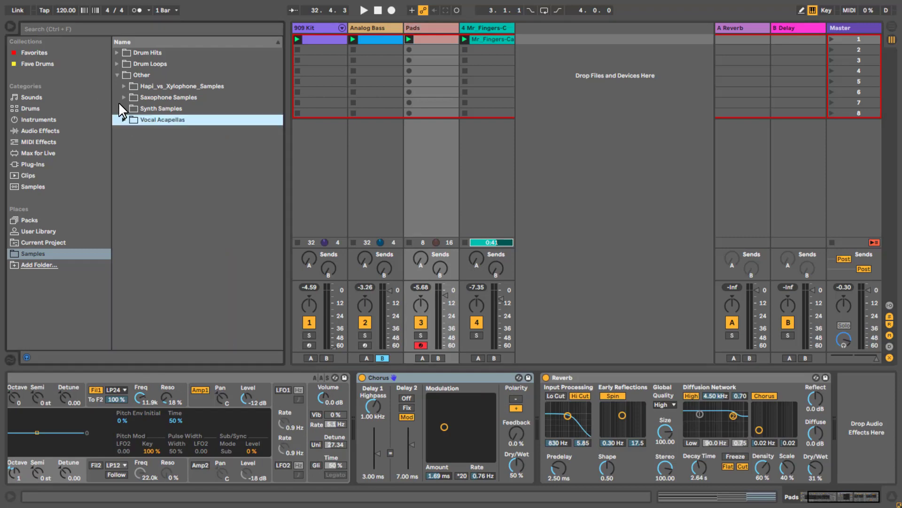
pyautogui.click(119, 75)
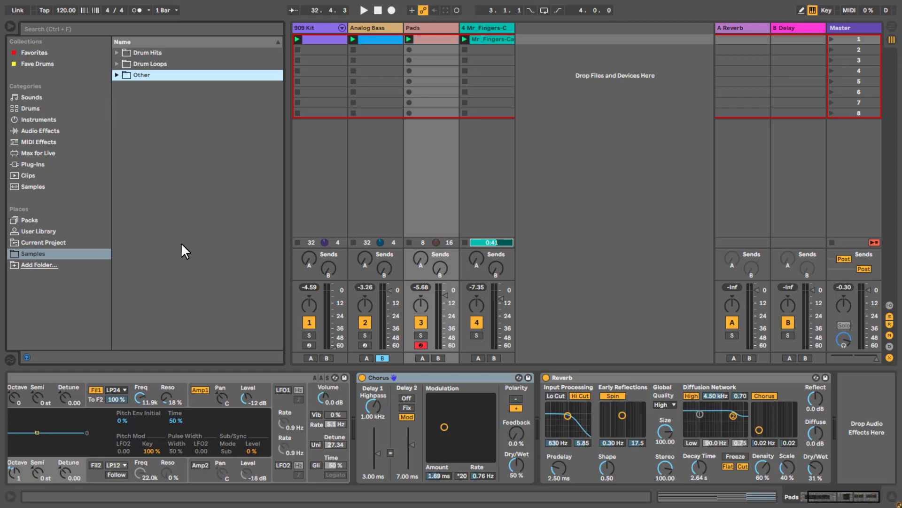
pyautogui.click(828, 502)
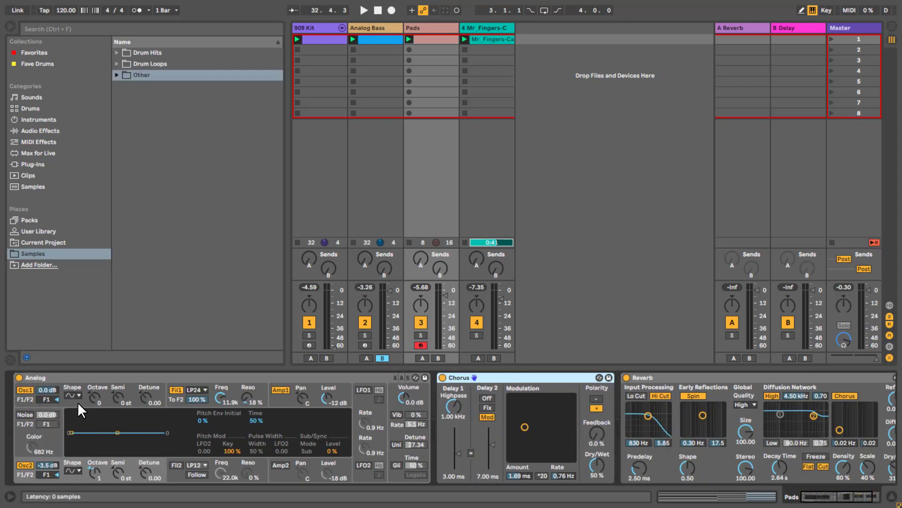